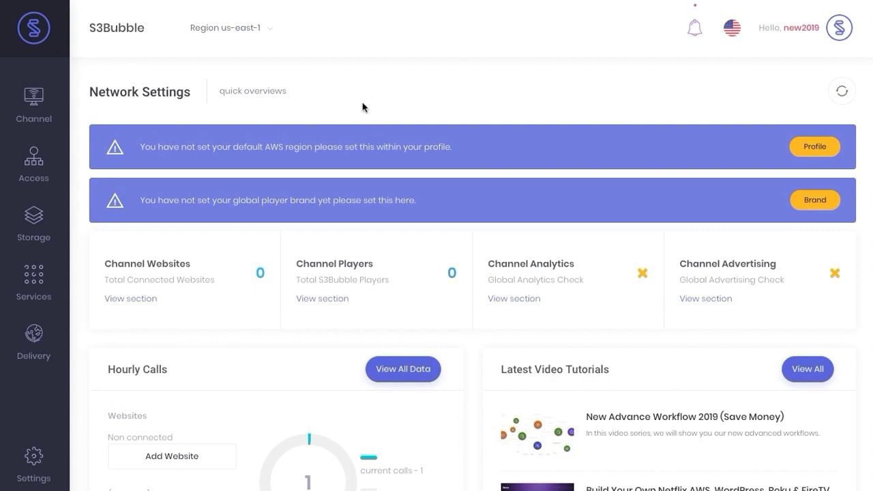
# Step: Copy the minimal IAM policy JSON from S3Bubble's IAM Connection policy examples
pyautogui.moveTo(36, 167)
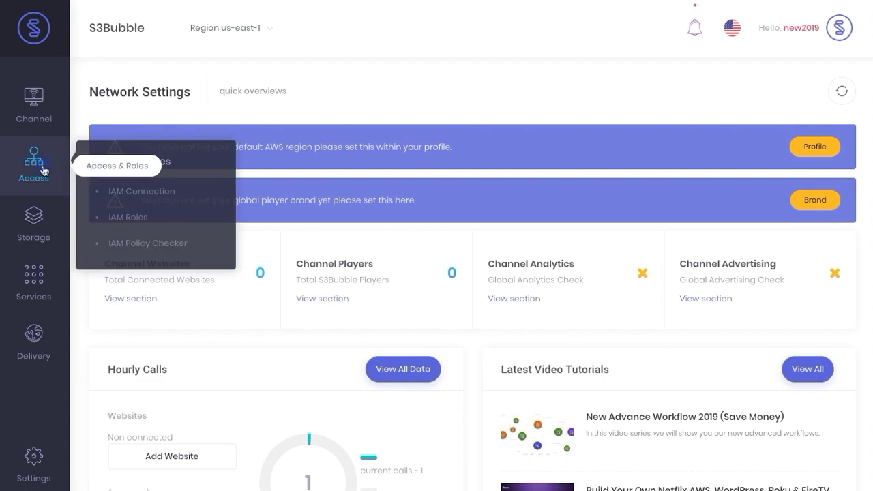
pyautogui.click(144, 195)
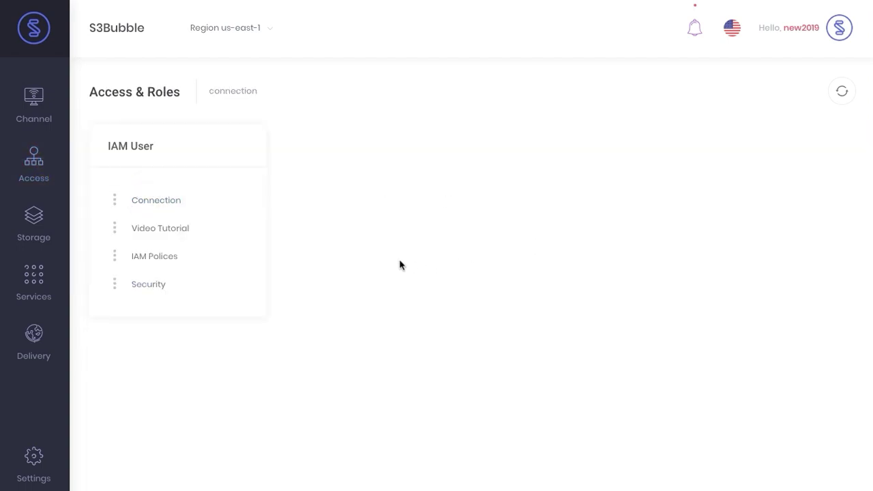
pyautogui.click(215, 259)
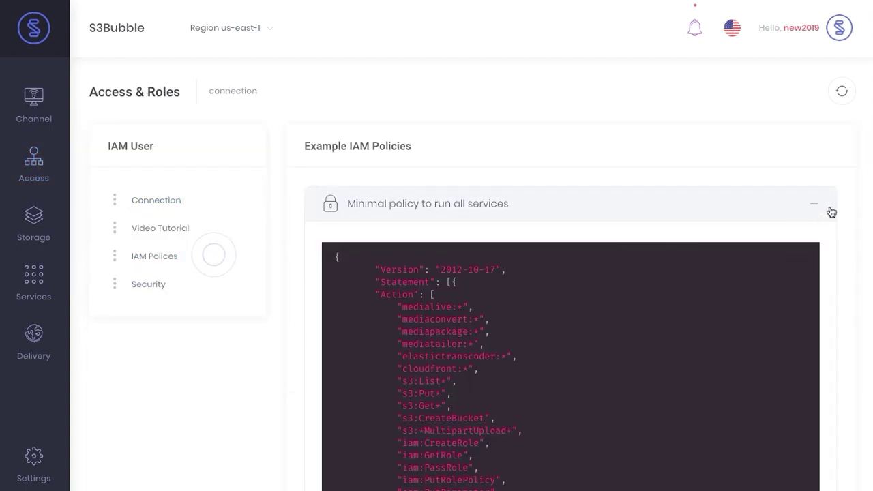
pyautogui.click(799, 252)
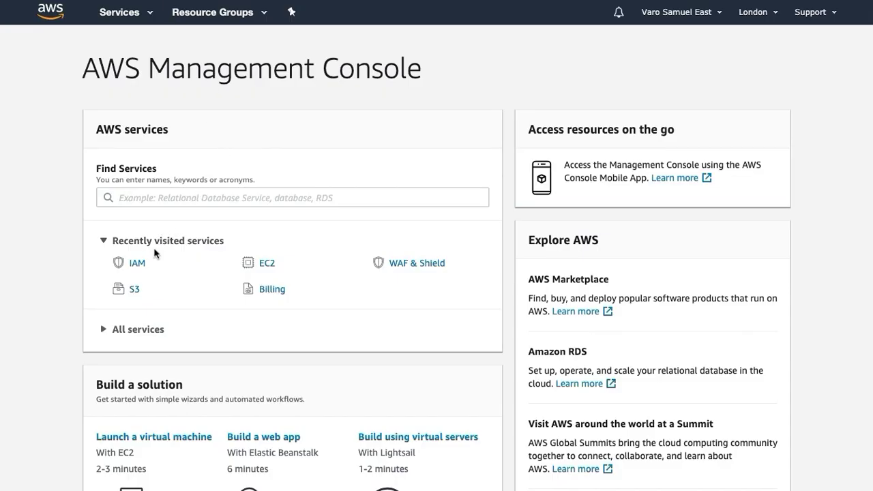
# Step: Start a new IAM policy and replace its default JSON with the copied minimal policy
pyautogui.click(160, 198)
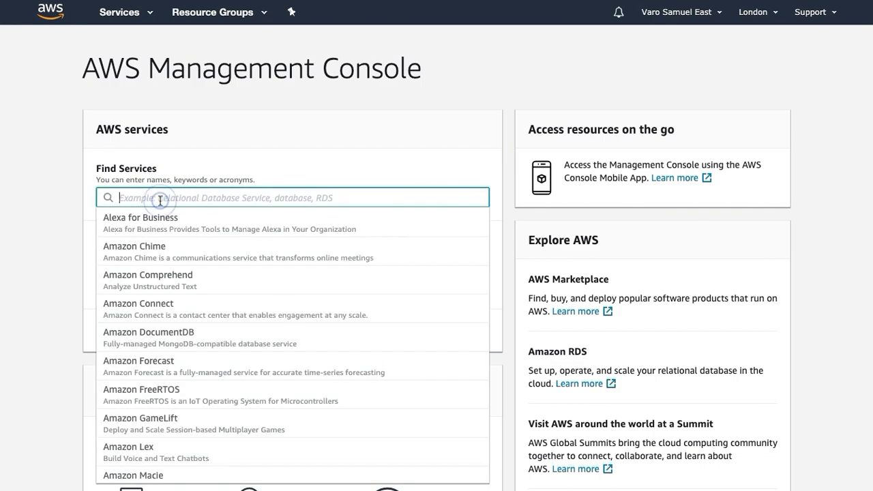
pyautogui.write('IAM')
pyautogui.click(153, 222)
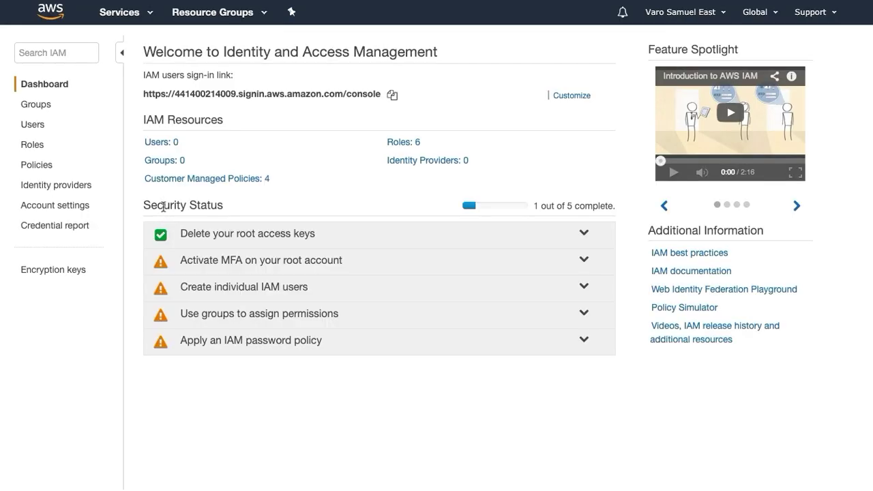
pyautogui.click(38, 165)
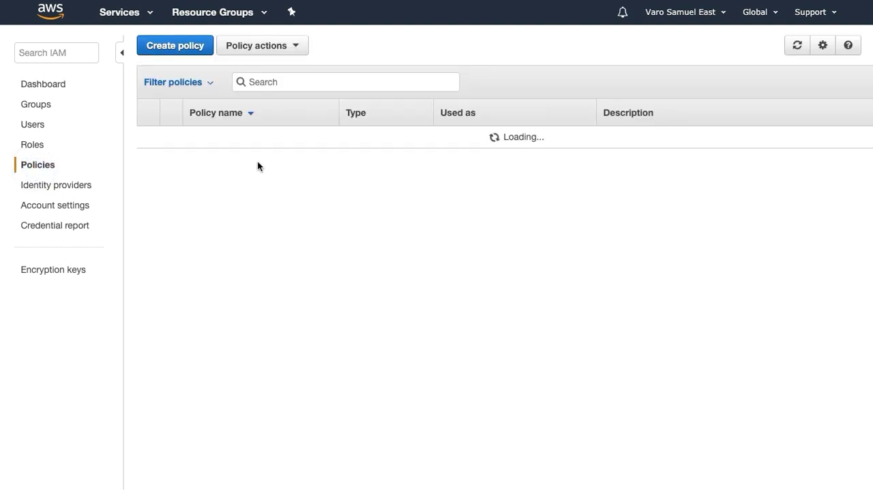
pyautogui.click(195, 46)
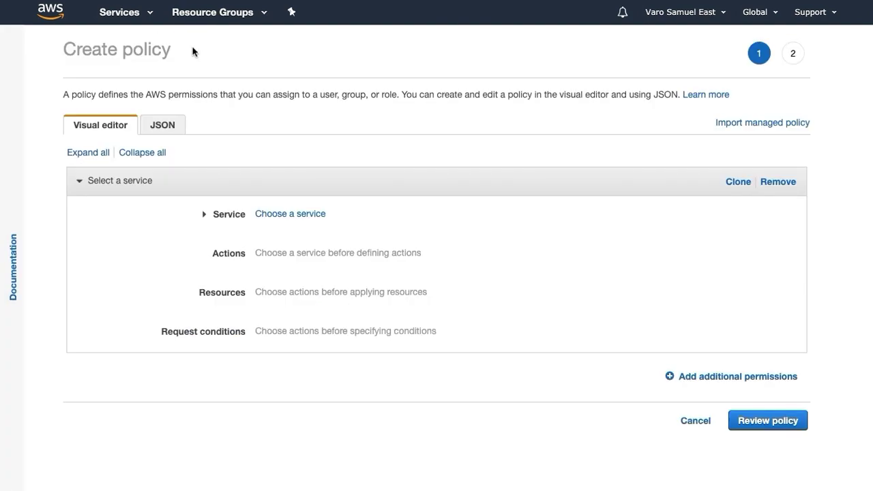
pyautogui.click(173, 122)
pyautogui.click(135, 278)
pyautogui.hotkey('ctrl', 'a')
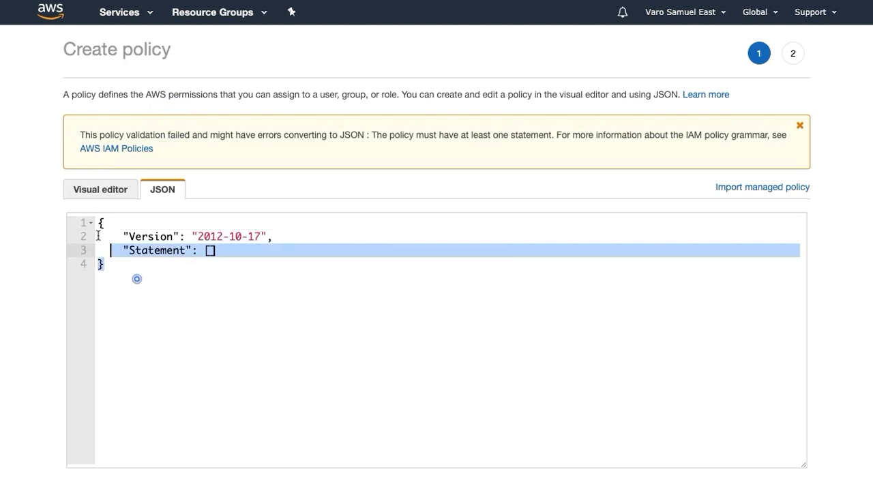
pyautogui.hotkey('ctrl', 'v')
# Step: Review the policy, name it S3b with description '.', and create it
pyautogui.click(46, 199)
pyautogui.scroll(-3, 46, 199)
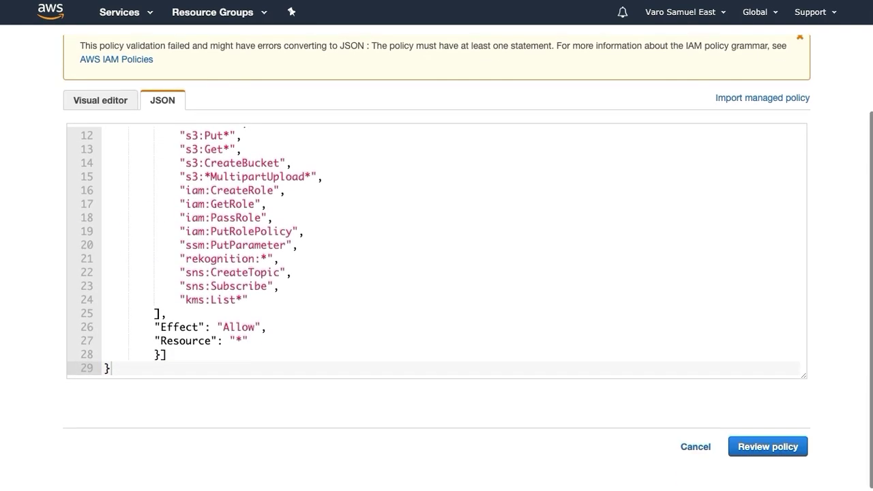
pyautogui.click(768, 448)
pyautogui.click(249, 120)
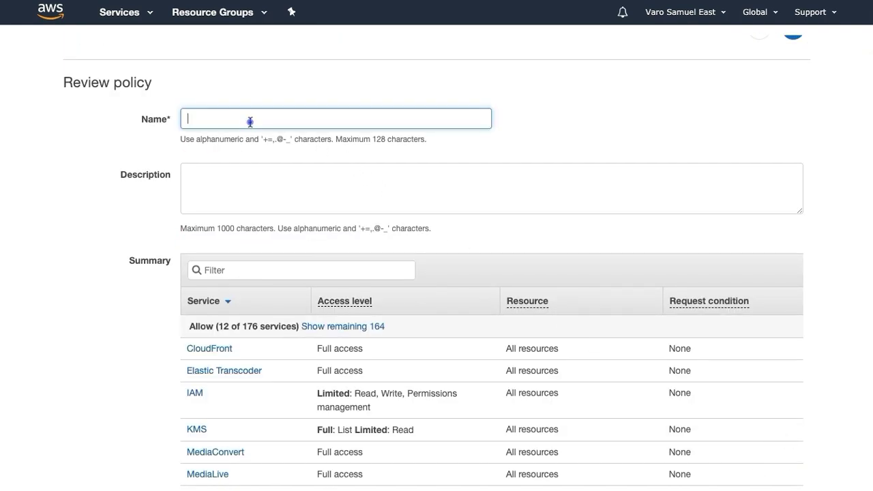
pyautogui.write('S')
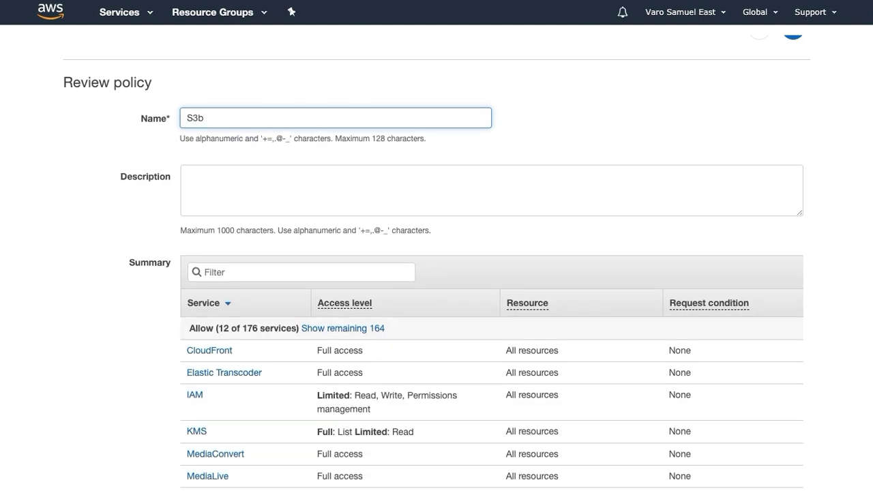
pyautogui.write('3b')
pyautogui.click(197, 118)
pyautogui.click(203, 178)
pyautogui.write('...')
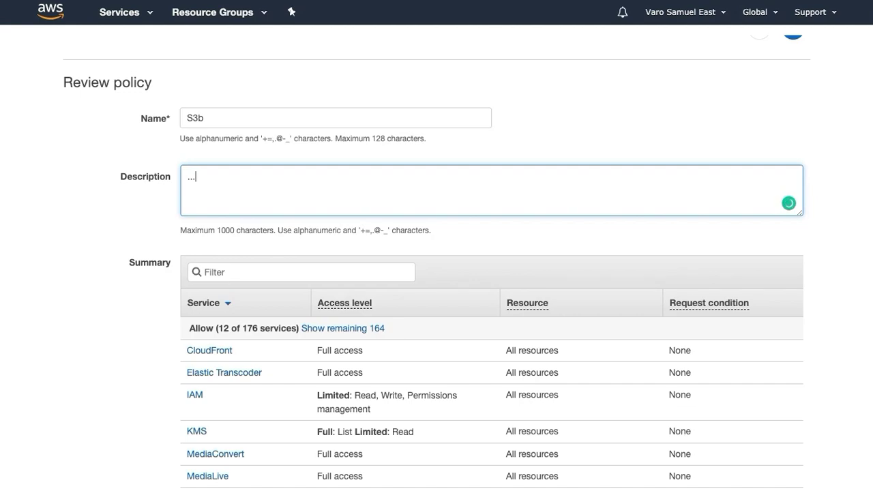
pyautogui.scroll(-5, 89, 181)
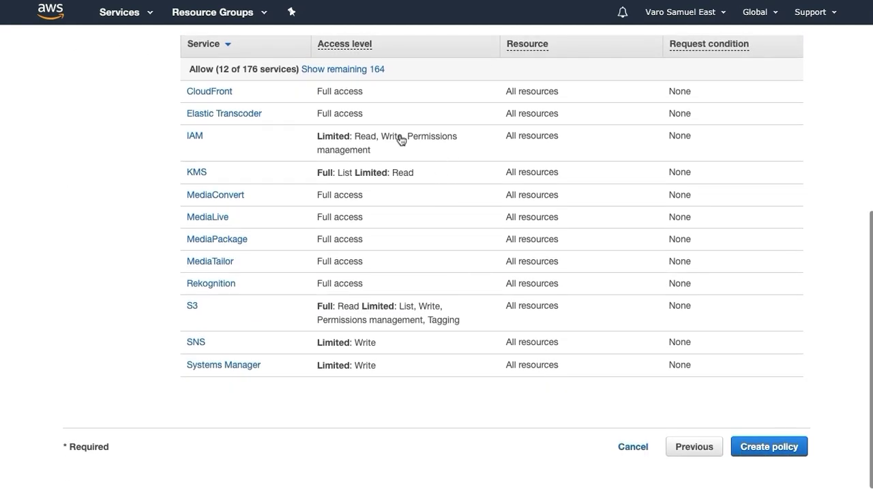
pyautogui.click(755, 451)
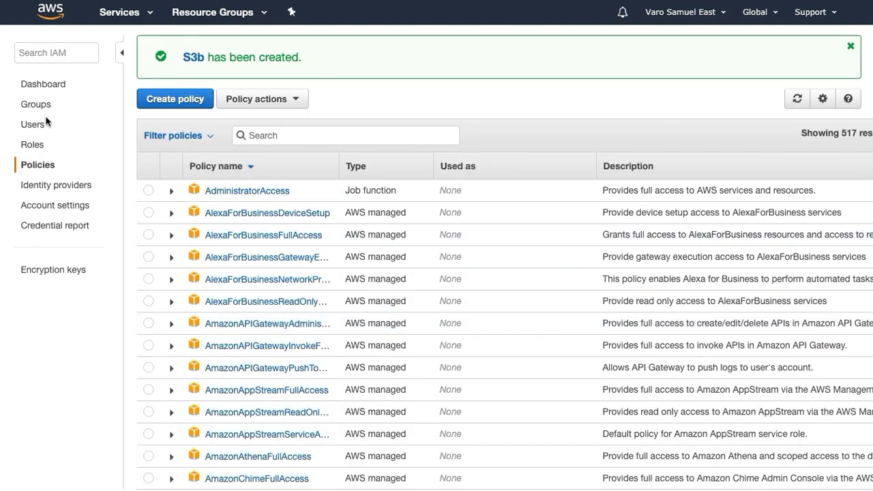
# Step: Begin adding IAM user s3b with programmatic access
pyautogui.click(32, 126)
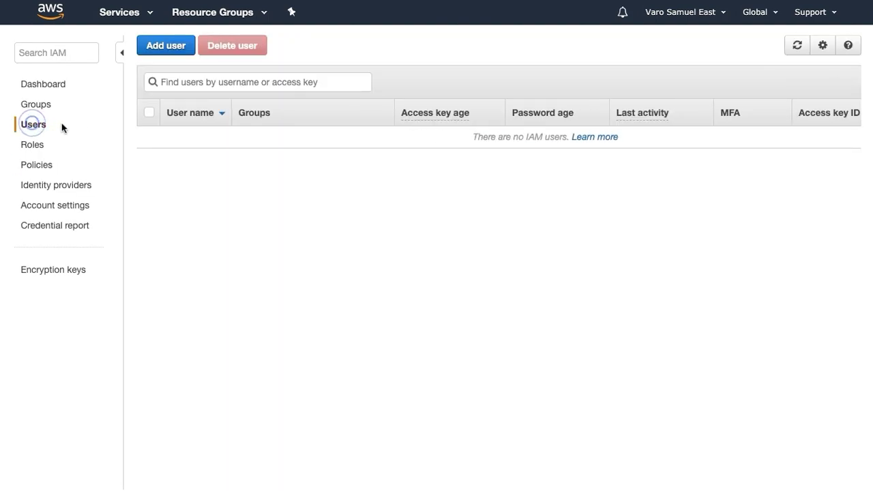
pyautogui.click(169, 46)
pyautogui.click(302, 154)
pyautogui.write('s3b')
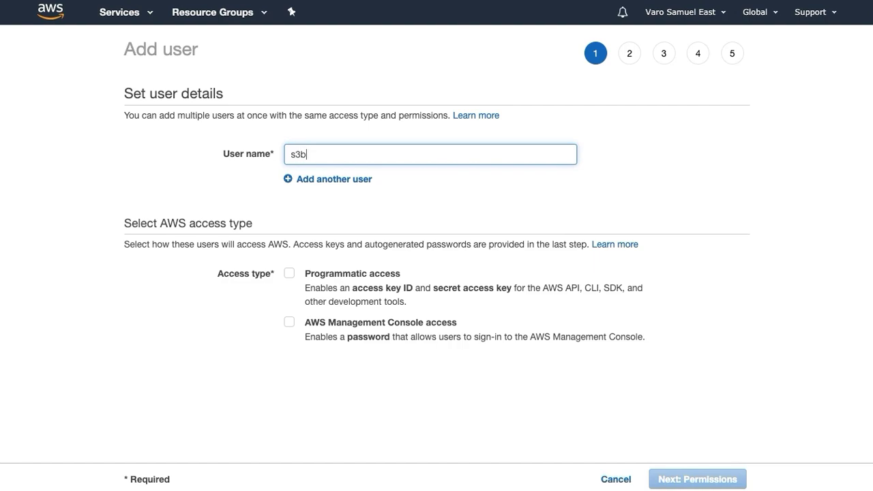
pyautogui.click(289, 273)
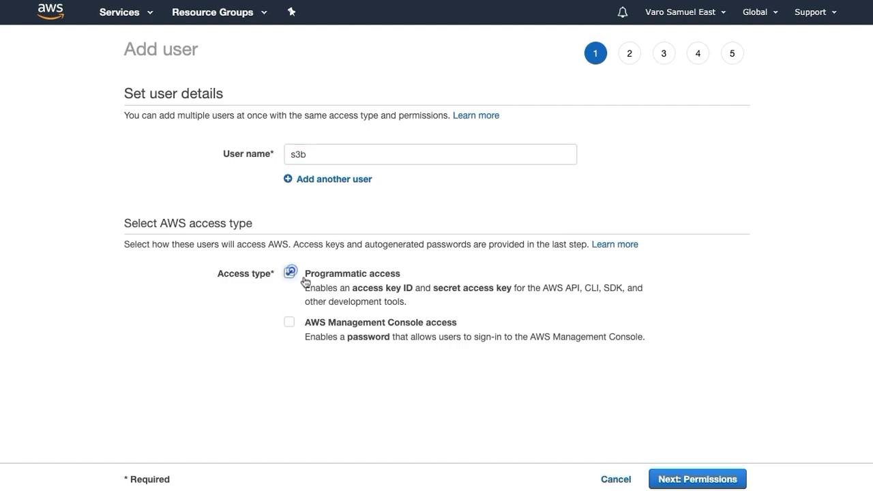
pyautogui.click(692, 478)
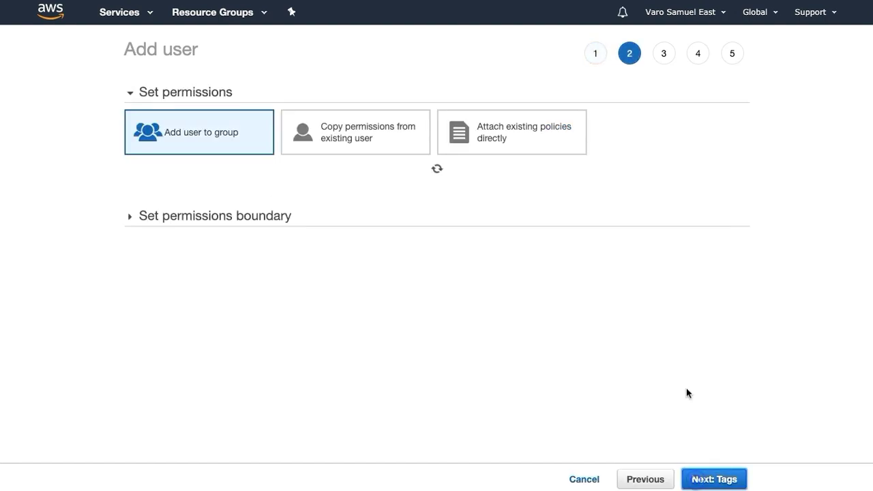
# Step: Attach the existing S3b policy, create the user, copy its access key ID, and return to S3Bubble
pyautogui.click(522, 139)
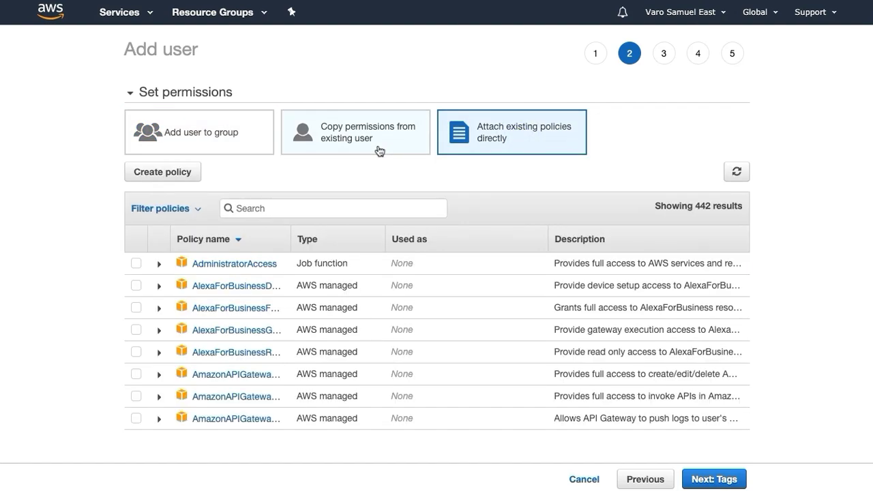
pyautogui.click(277, 202)
pyautogui.write('s3b')
pyautogui.click(136, 263)
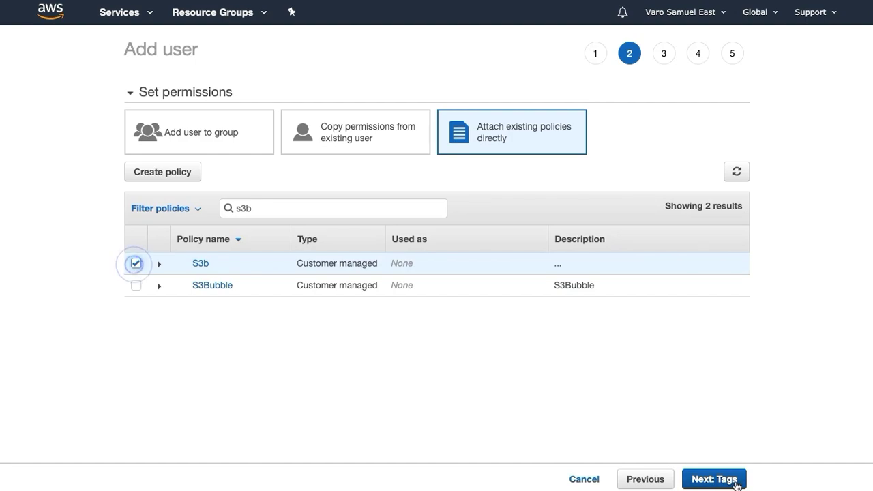
pyautogui.click(707, 484)
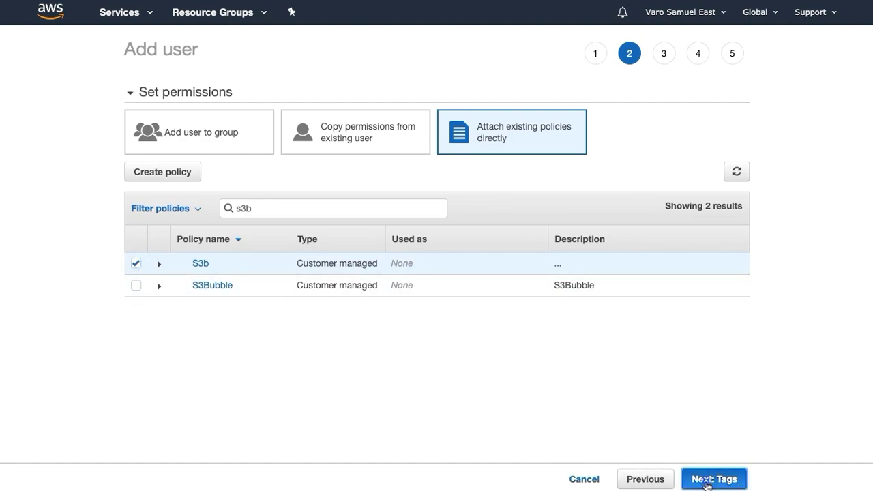
pyautogui.click(708, 483)
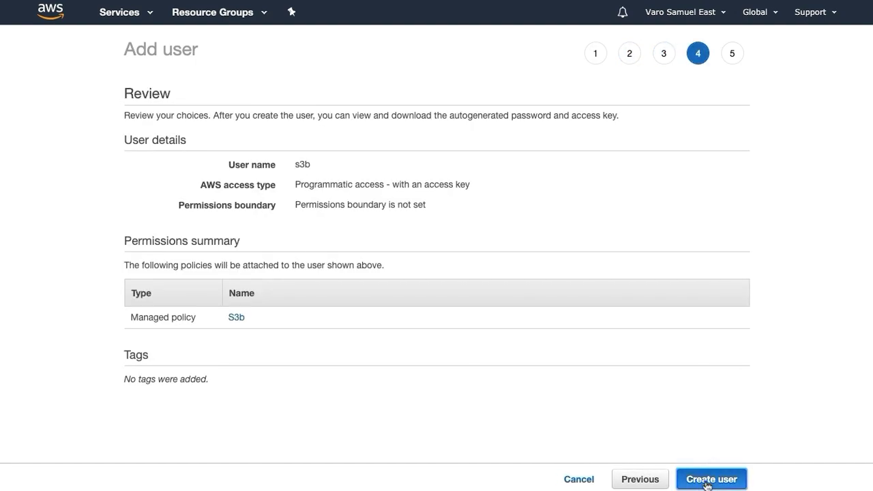
pyautogui.click(707, 480)
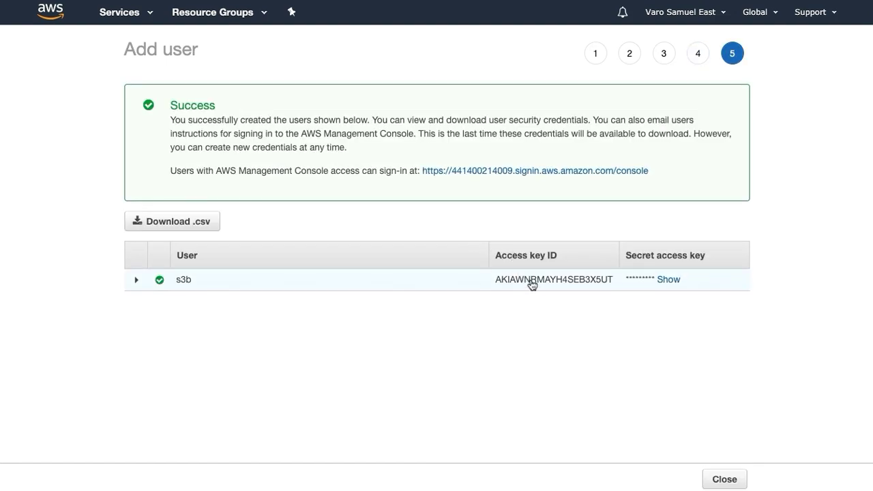
pyautogui.doubleClick(535, 284)
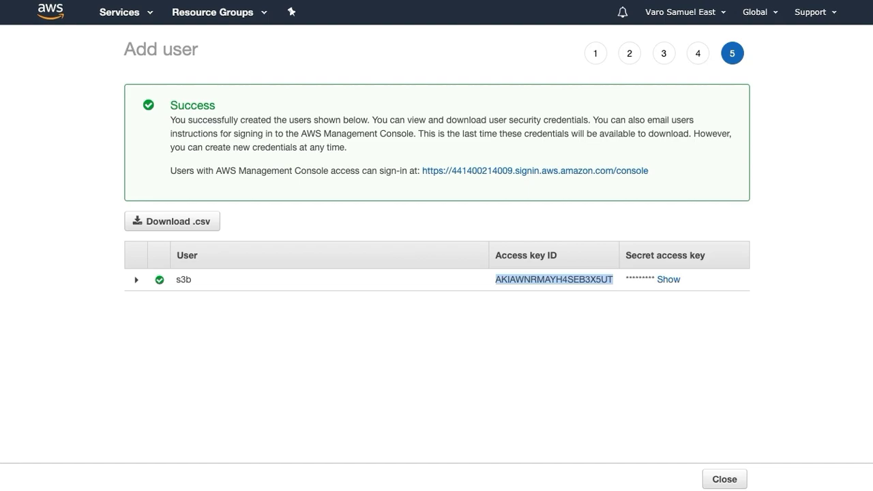
pyautogui.hotkey('ctrl', 'Tab')
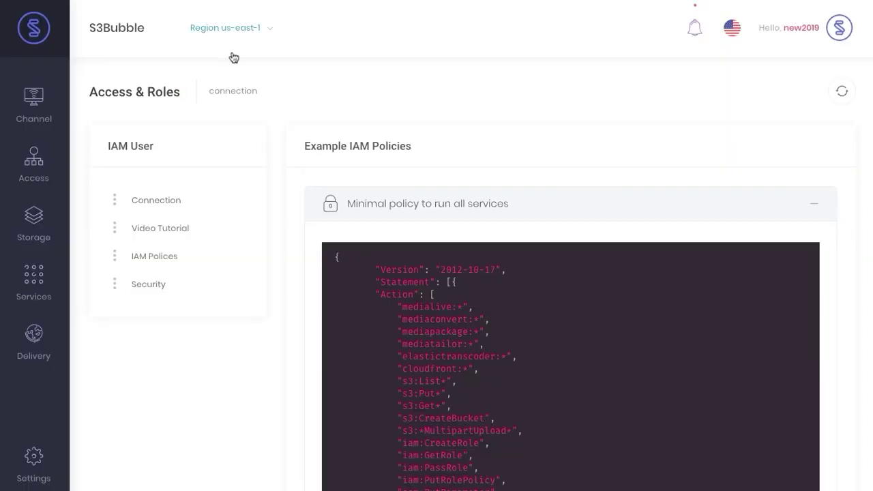
# Step: Submit the s3b user's access and secret keys in S3Bubble's AWS connection form, declining the password save
pyautogui.click(205, 204)
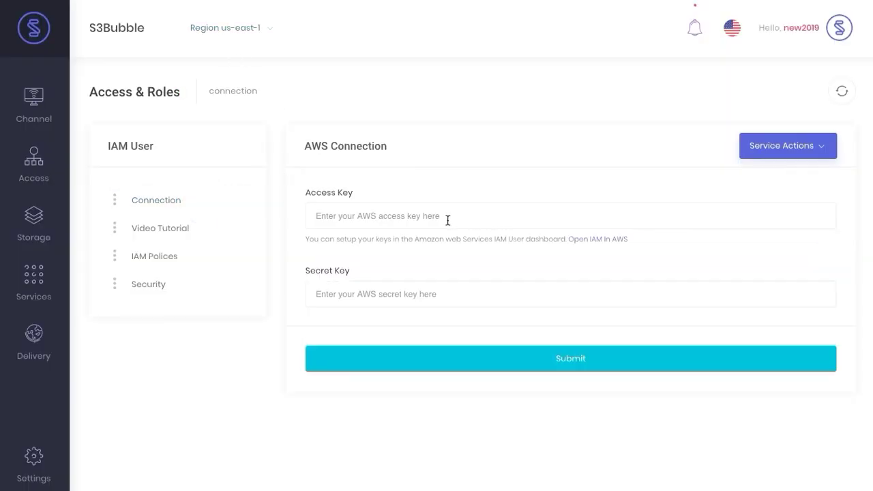
pyautogui.click(469, 148)
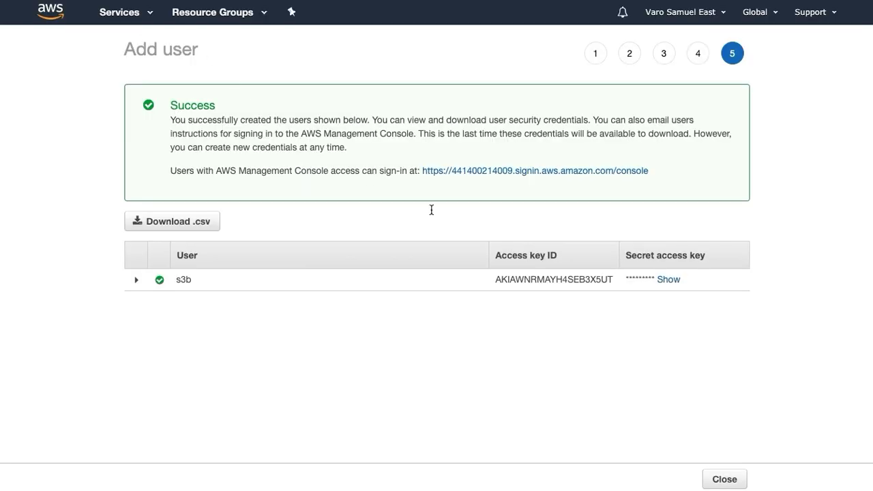
pyautogui.click(710, 478)
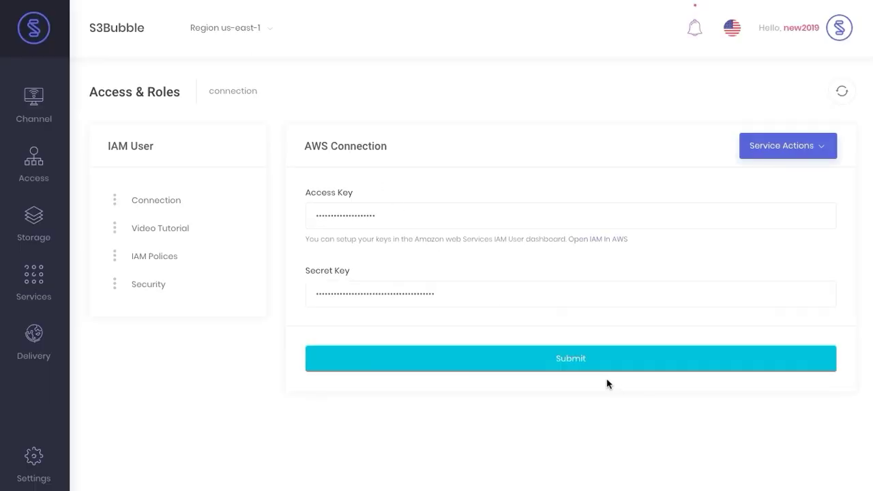
pyautogui.click(575, 365)
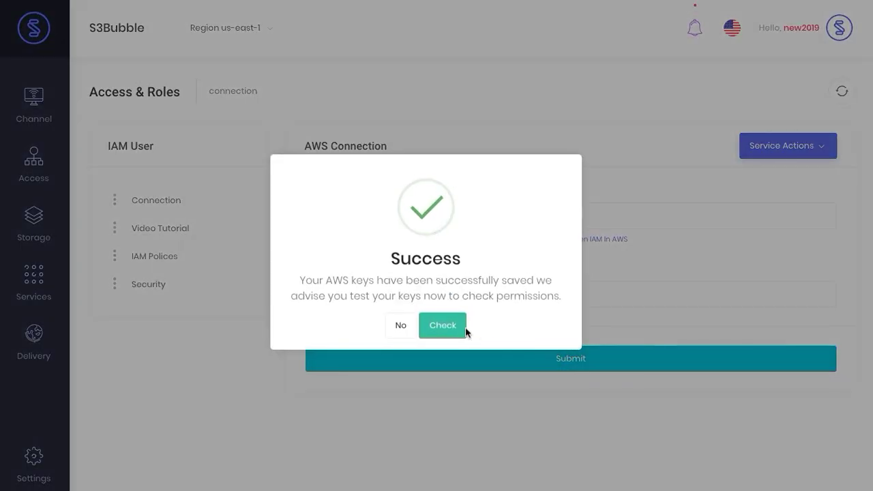
pyautogui.click(461, 328)
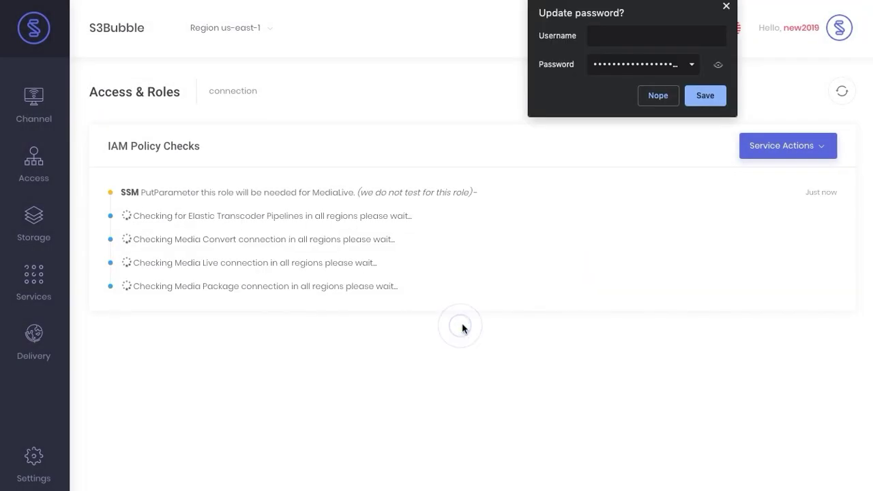
pyautogui.click(651, 97)
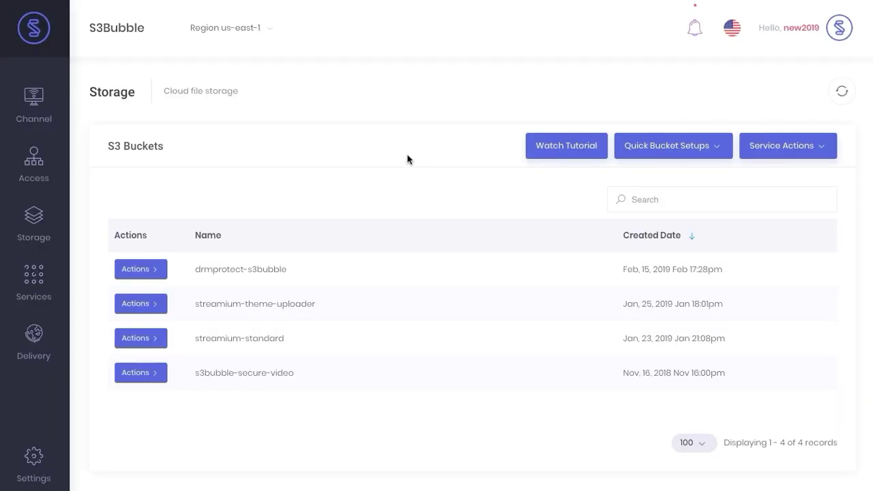
# Step: Run the Delivery Bucket quick setup with name s3drm-bucket and region US East (N. Virginia)
pyautogui.click(398, 150)
pyautogui.click(651, 155)
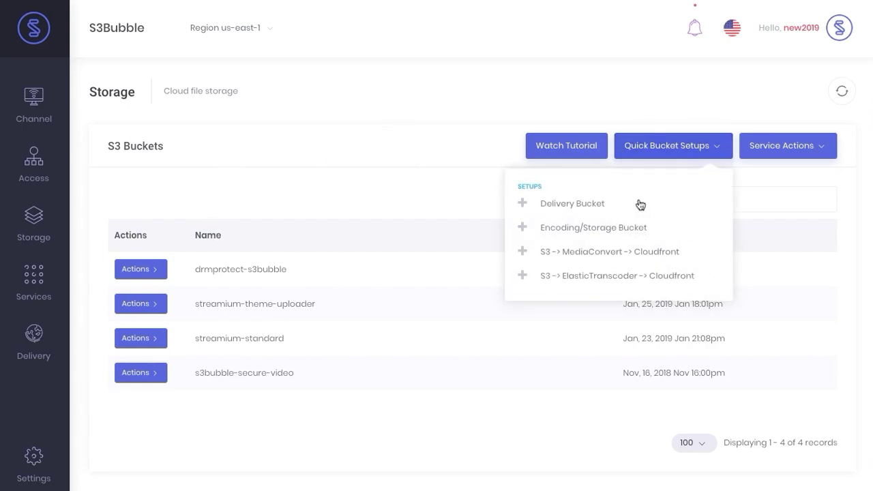
pyautogui.click(572, 203)
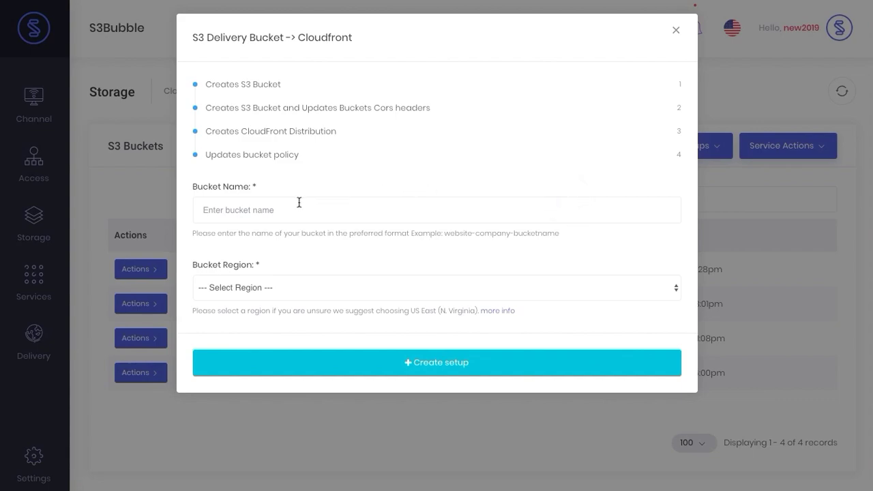
pyautogui.click(296, 209)
pyautogui.write('s3drm-bucket')
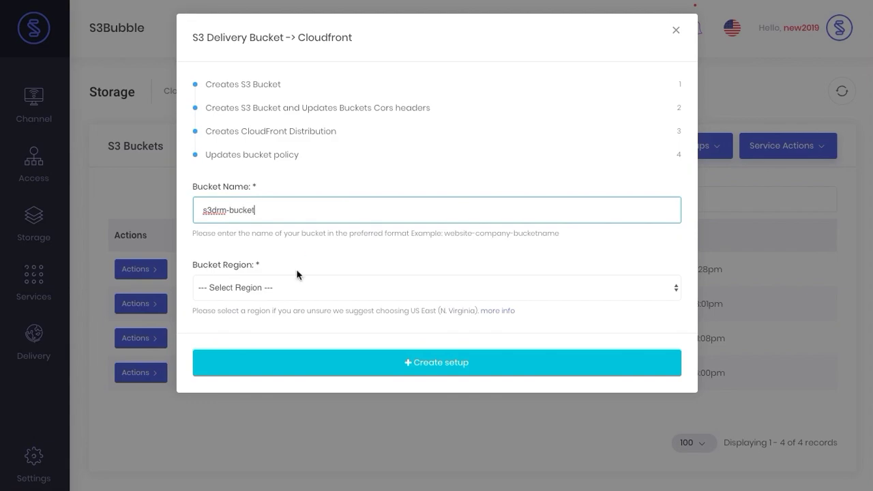
pyautogui.click(310, 289)
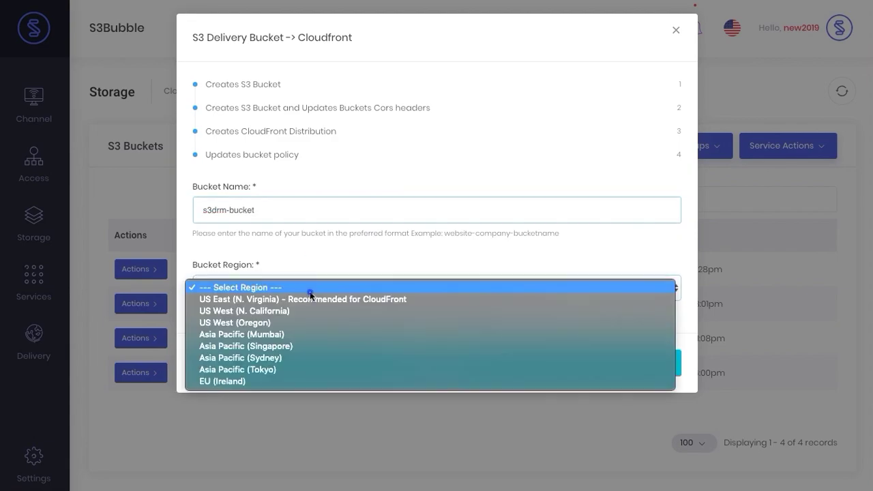
pyautogui.click(318, 298)
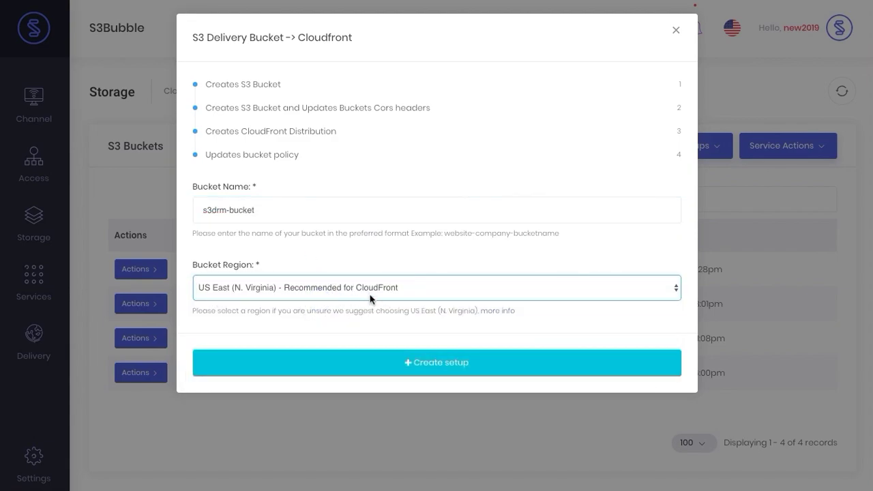
pyautogui.click(424, 362)
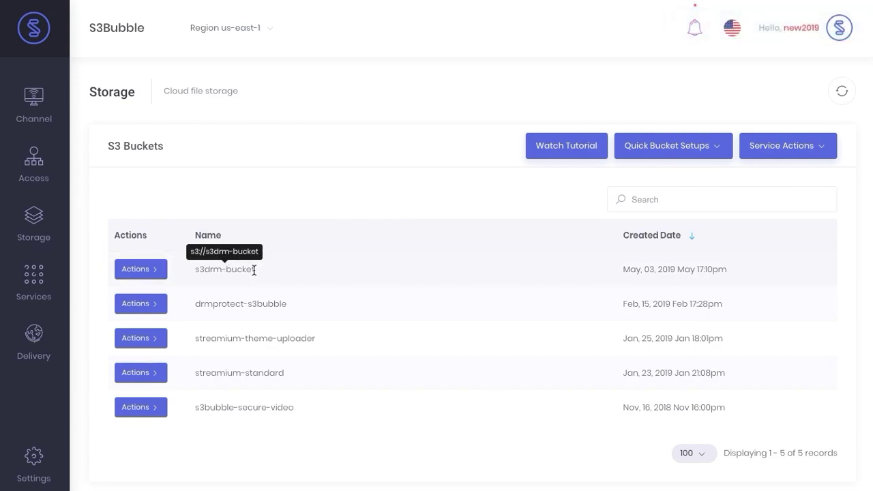
# Step: Run the Encoding/Storage quick setup: s3drm-storage, US East (N. Virginia), Glacier after 14 days
pyautogui.click(656, 149)
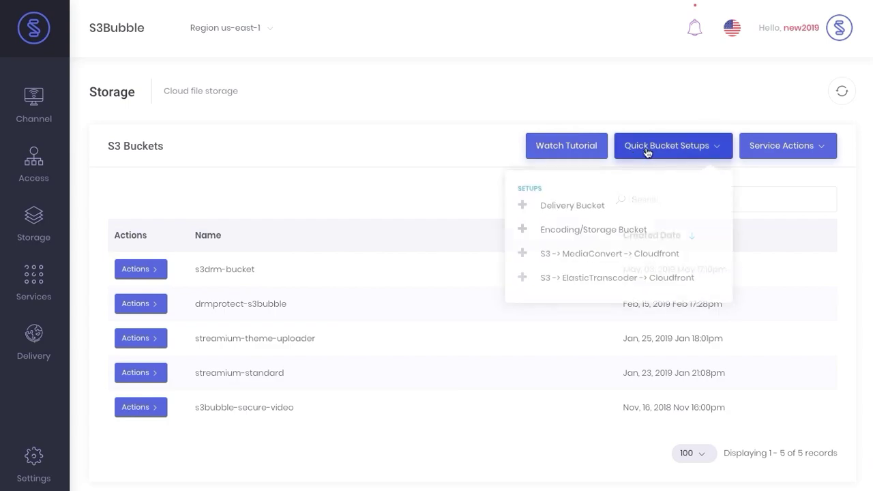
pyautogui.click(627, 230)
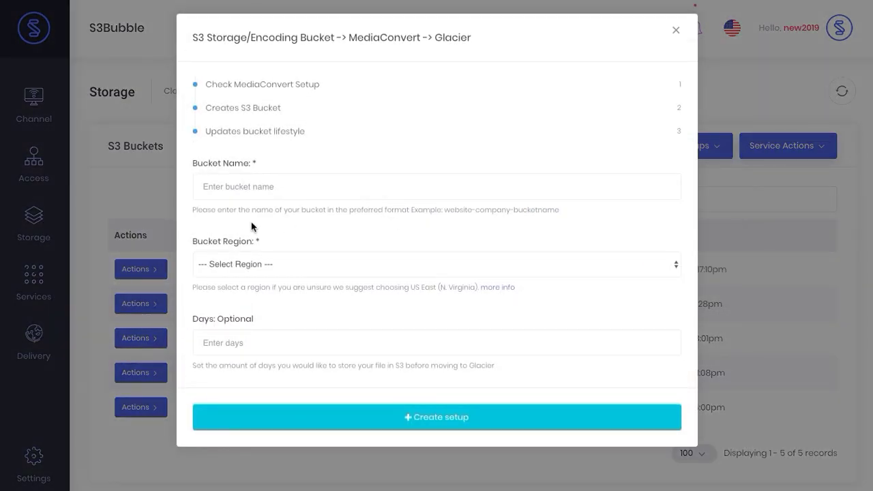
pyautogui.click(248, 189)
pyautogui.write('s3drm')
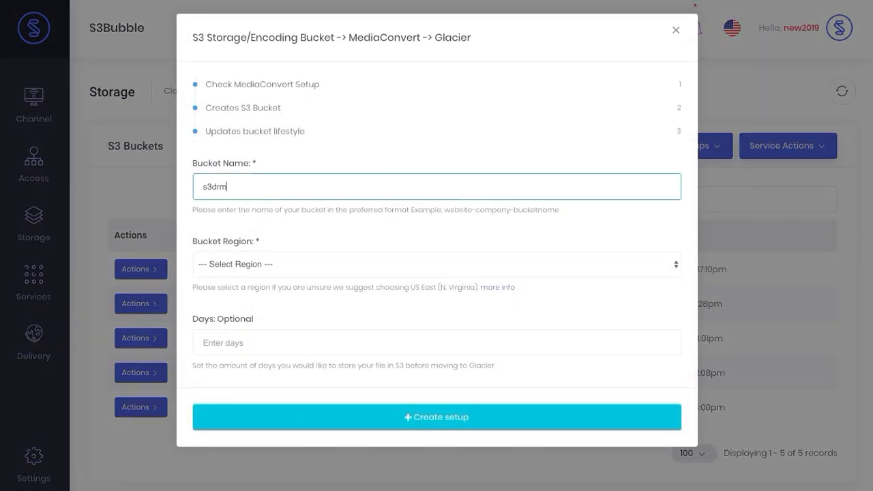
pyautogui.write('-storage')
pyautogui.click(262, 270)
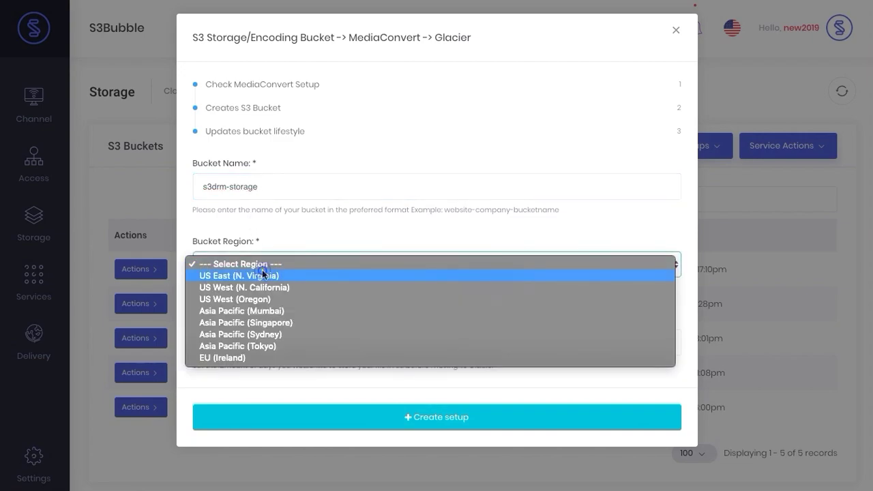
pyautogui.click(264, 274)
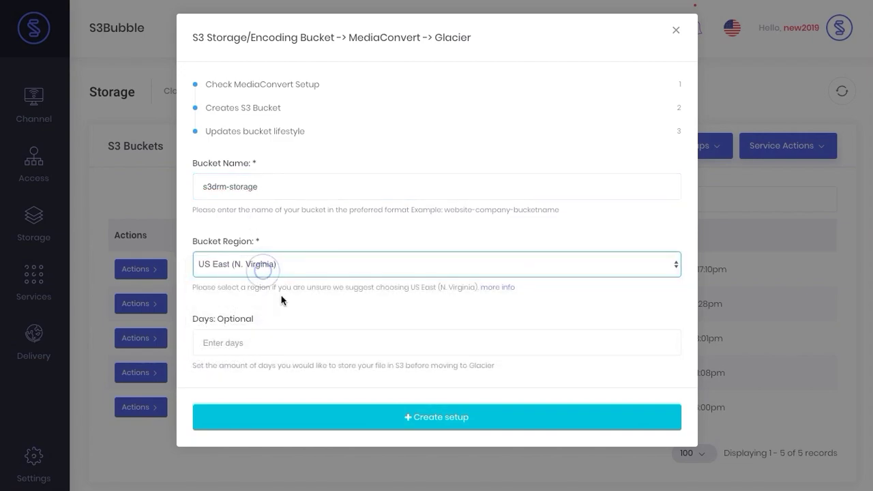
pyautogui.click(271, 351)
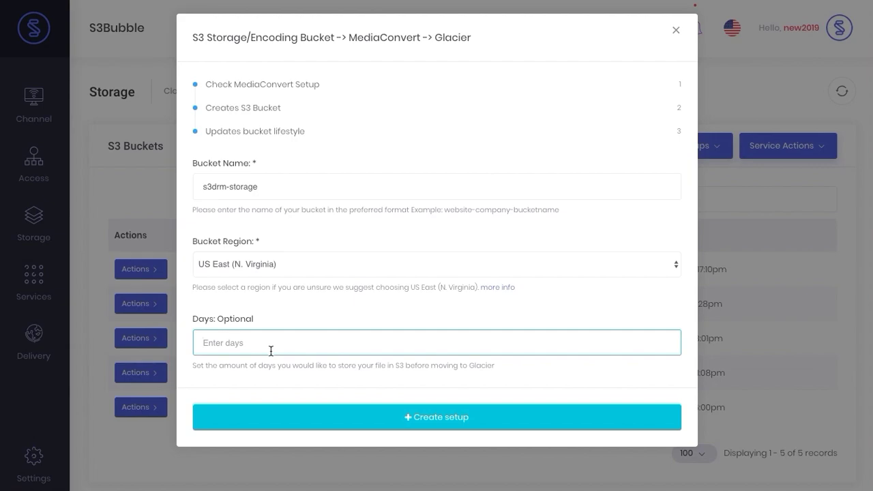
pyautogui.write('21')
pyautogui.press('BackSpace')
pyautogui.write('14')
pyautogui.click(455, 418)
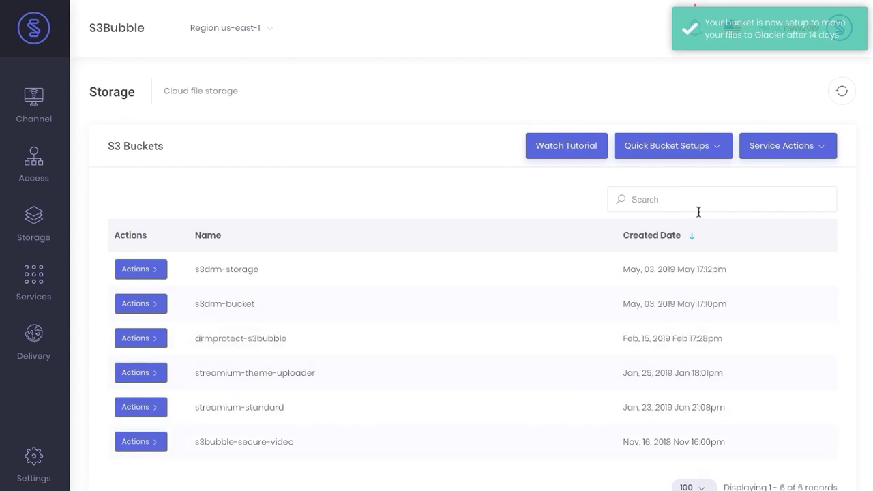
# Step: Create bucket s3drm-assets-bucket in region us-east-1 via Service Actions > Create Bucket
pyautogui.click(764, 151)
pyautogui.click(750, 203)
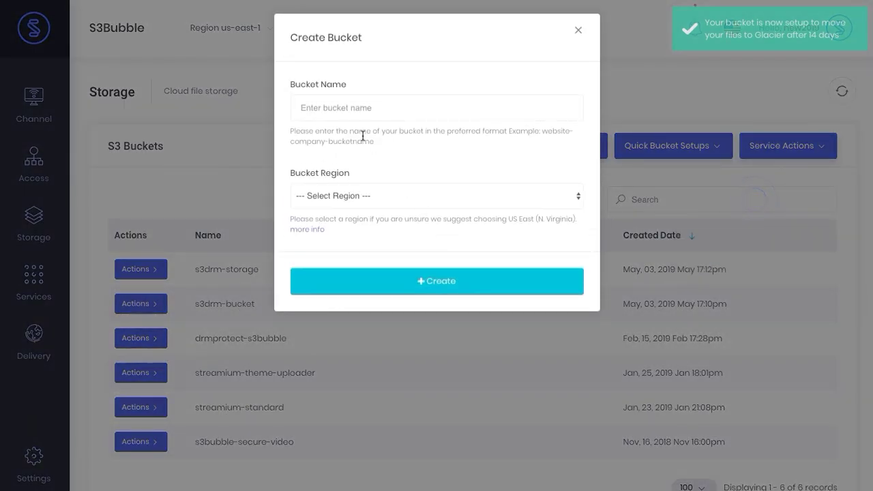
pyautogui.click(355, 107)
pyautogui.write('s3drm-assets')
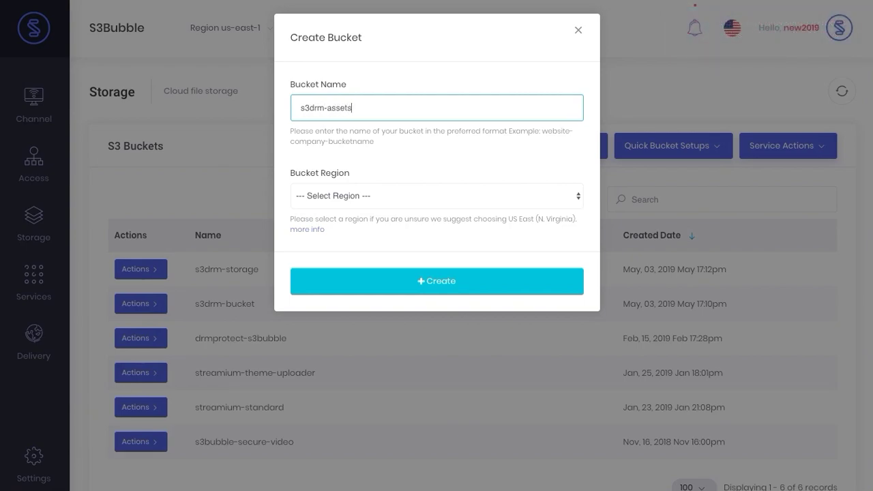
pyautogui.write('-bucket')
pyautogui.click(386, 195)
pyautogui.click(392, 200)
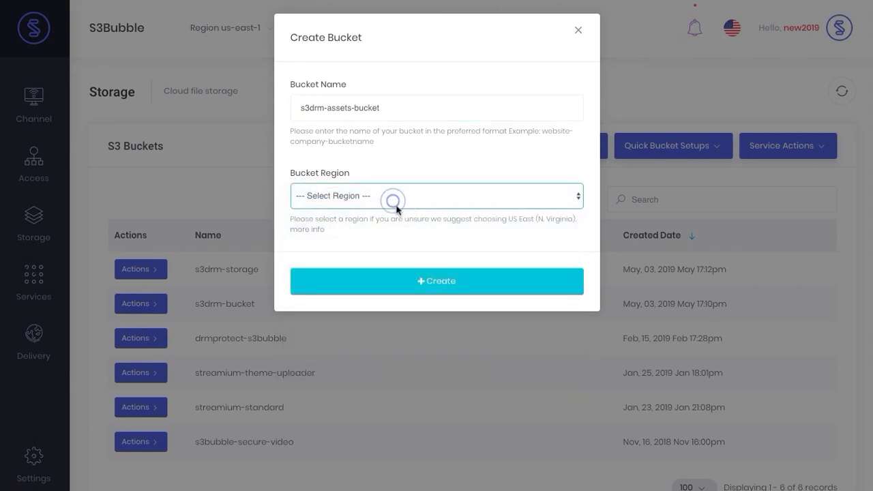
pyautogui.click(398, 205)
pyautogui.click(444, 161)
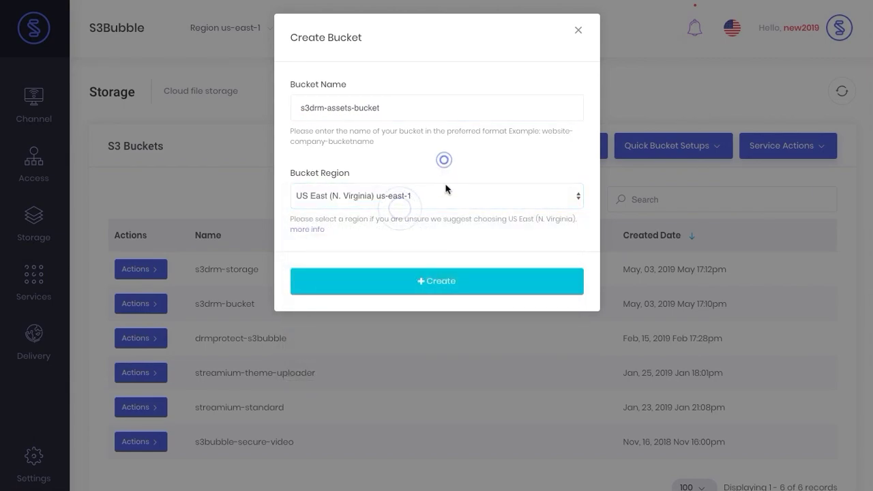
pyautogui.click(441, 281)
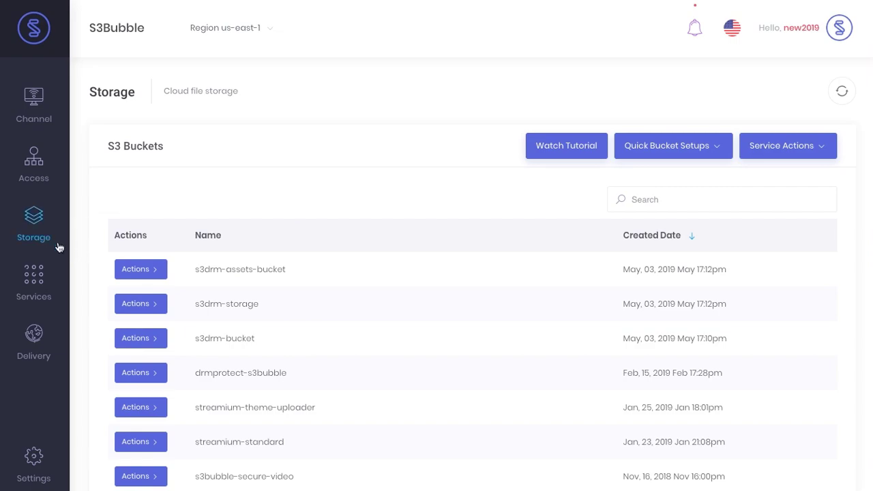
pyautogui.moveTo(60, 98)
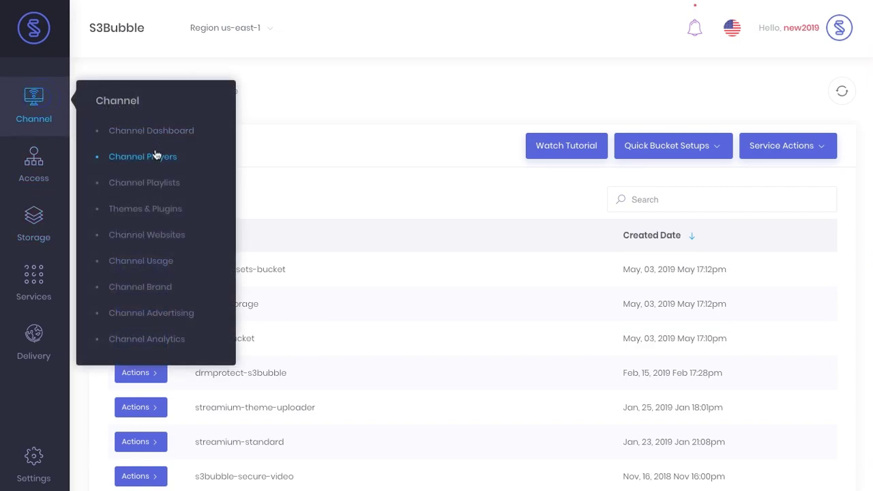
pyautogui.click(157, 234)
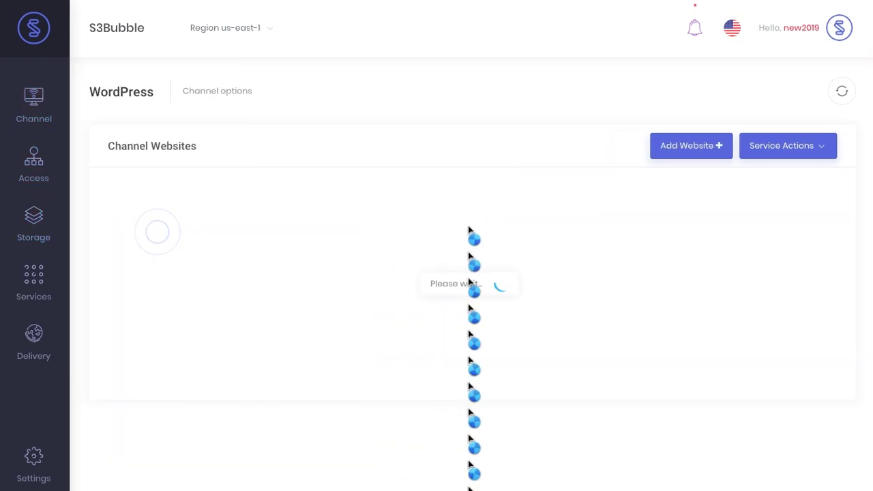
pyautogui.click(691, 145)
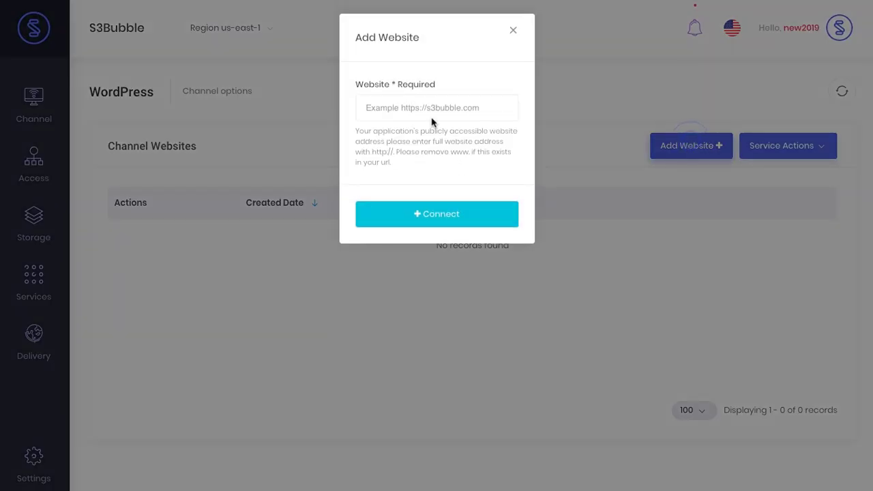
pyautogui.click(425, 112)
pyautogui.write('https://mycoolwebsite.com')
pyautogui.click(448, 218)
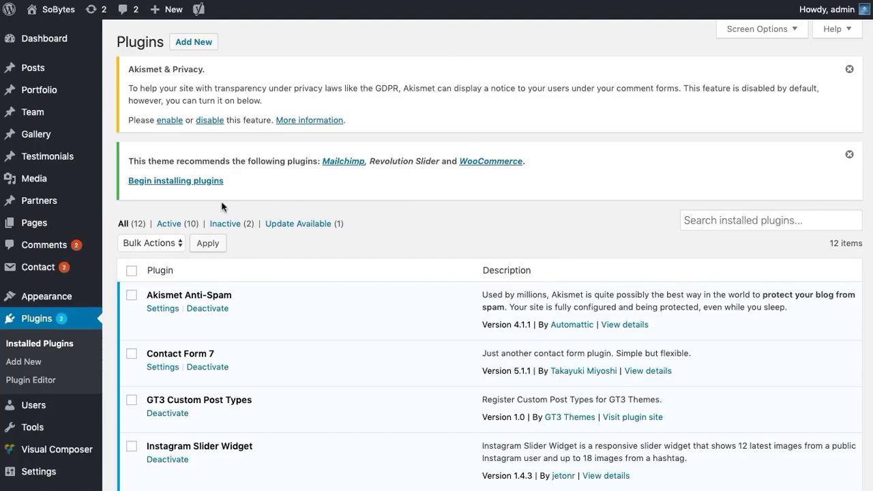
# Step: Search plugins for 's3bubble', then install and activate DRM Protected Video Streaming
pyautogui.click(203, 41)
pyautogui.click(722, 235)
pyautogui.write('s3b')
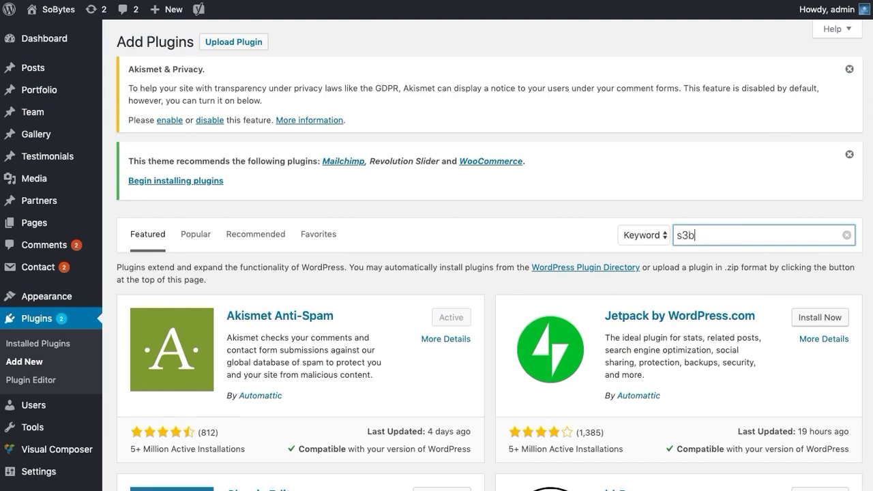
pyautogui.write('ubble')
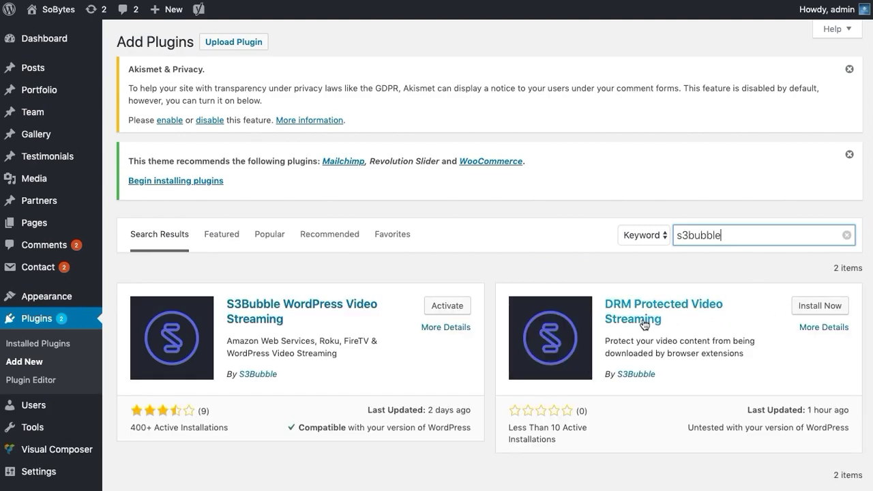
pyautogui.click(815, 308)
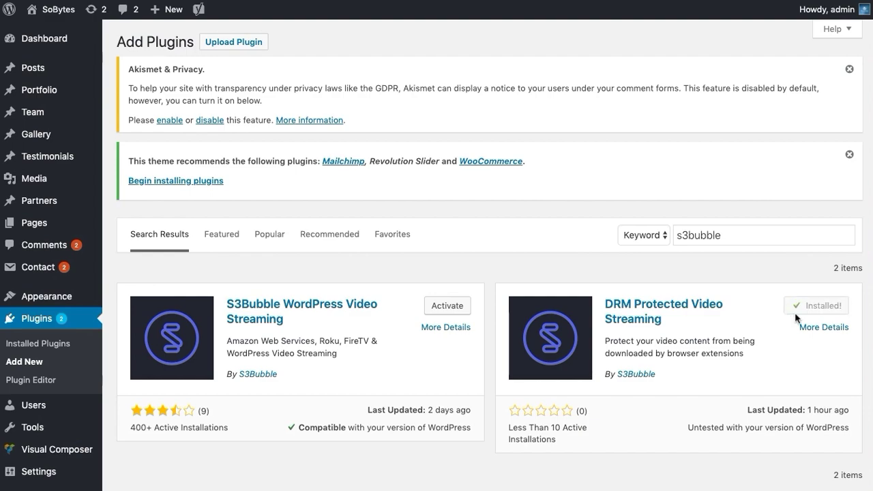
pyautogui.click(814, 309)
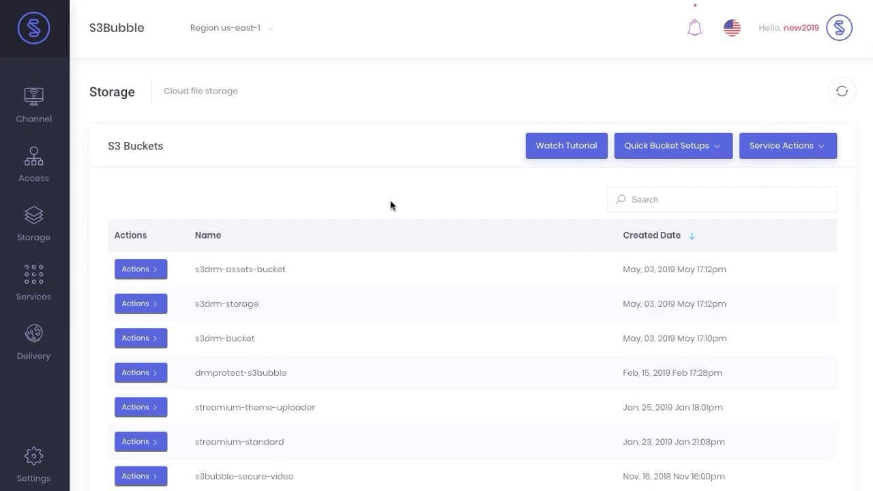
# Step: Open the s3drm-storage bucket from its Actions menu and view it in the AWS S3 console
pyautogui.click(152, 311)
pyautogui.click(228, 321)
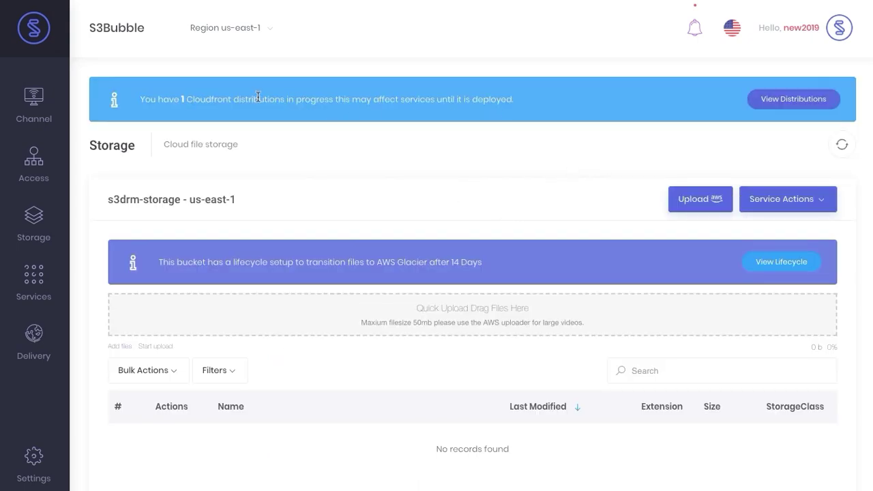
pyautogui.scroll(-1, 487, 173)
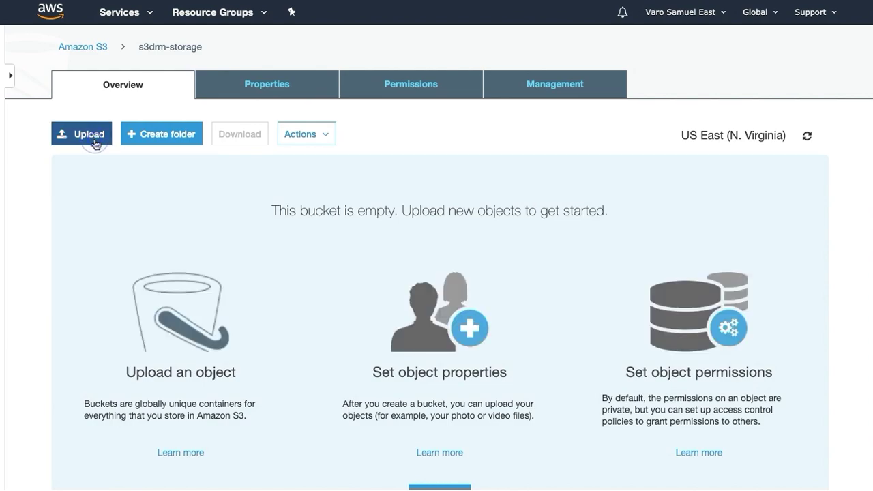
# Step: Upload ploey-clip-1_h1080p.mov (62.4 MB) to s3drm-storage with default permissions and storage class
pyautogui.click(92, 140)
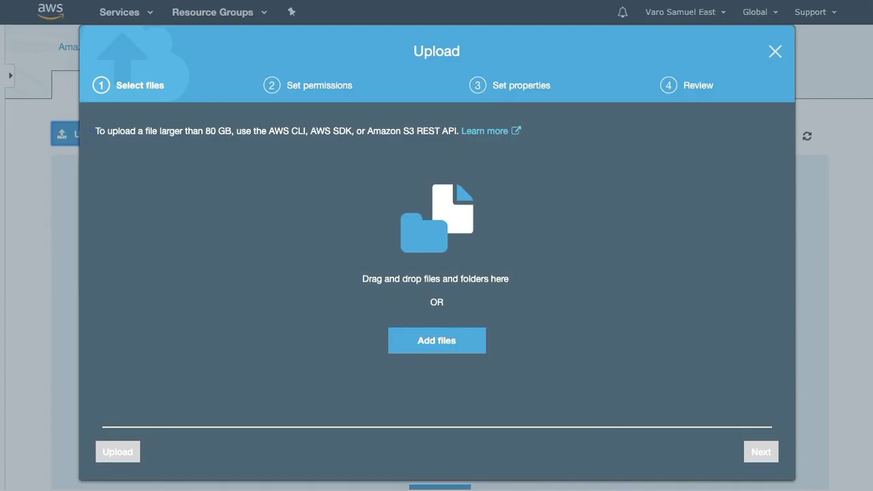
pyautogui.moveTo(265, 297); pyautogui.dragTo(409, 307)
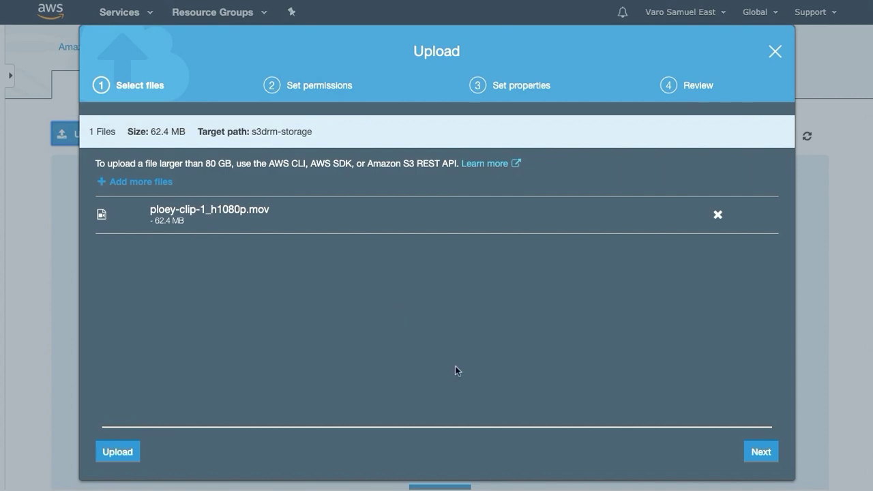
pyautogui.click(761, 451)
pyautogui.click(760, 452)
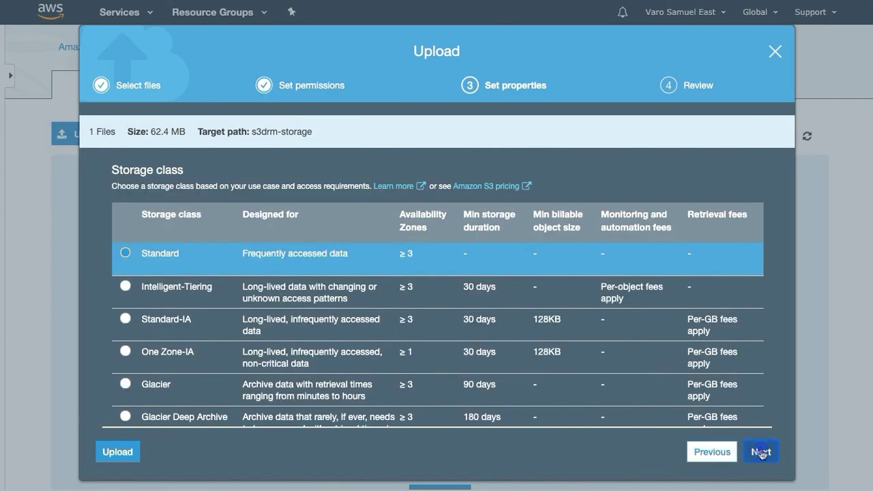
pyautogui.click(760, 452)
pyautogui.click(760, 452)
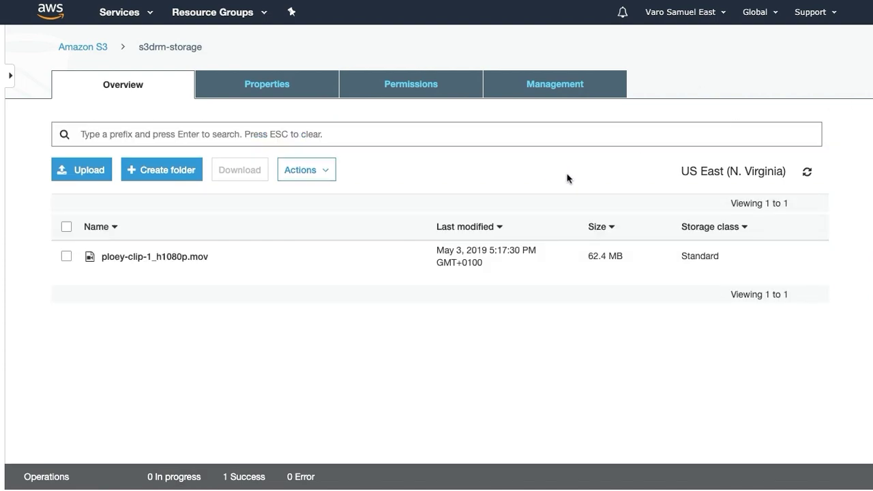
pyautogui.click(549, 172)
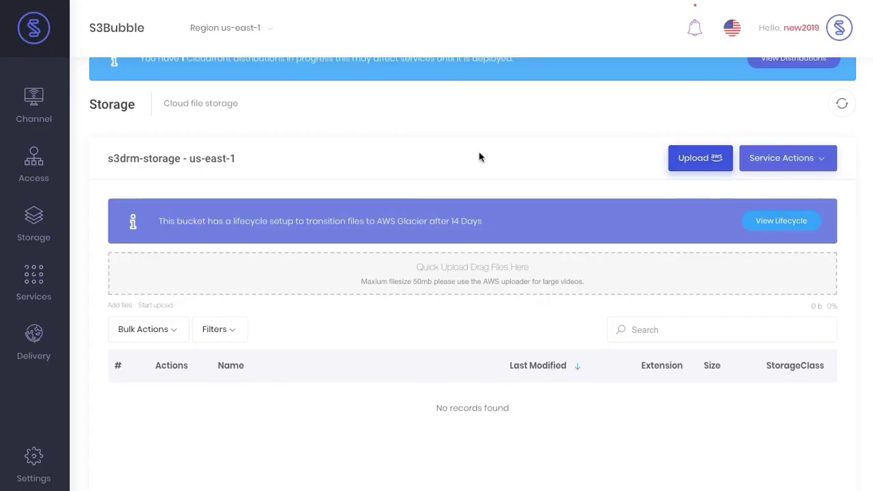
# Step: Refresh s3drm-storage, then upload s3b-watermark.png into s3drm-assets-bucket via Quick Upload
pyautogui.click(787, 157)
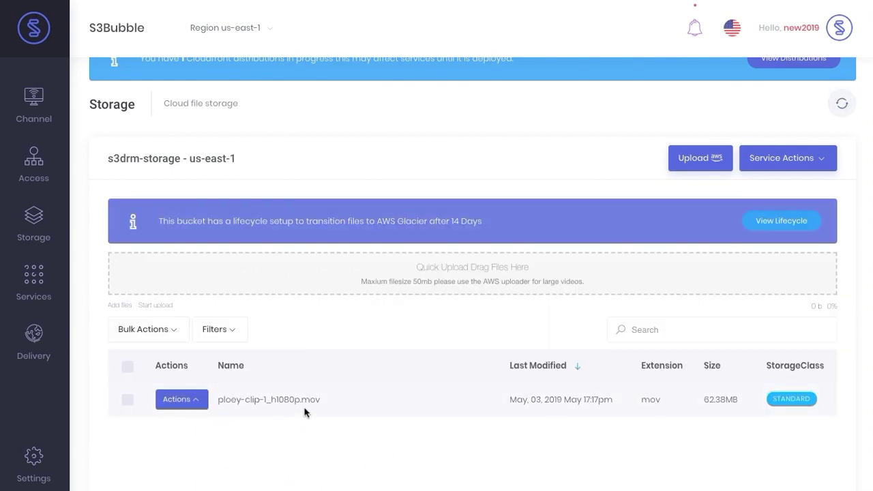
pyautogui.moveTo(87, 237)
pyautogui.click(112, 249)
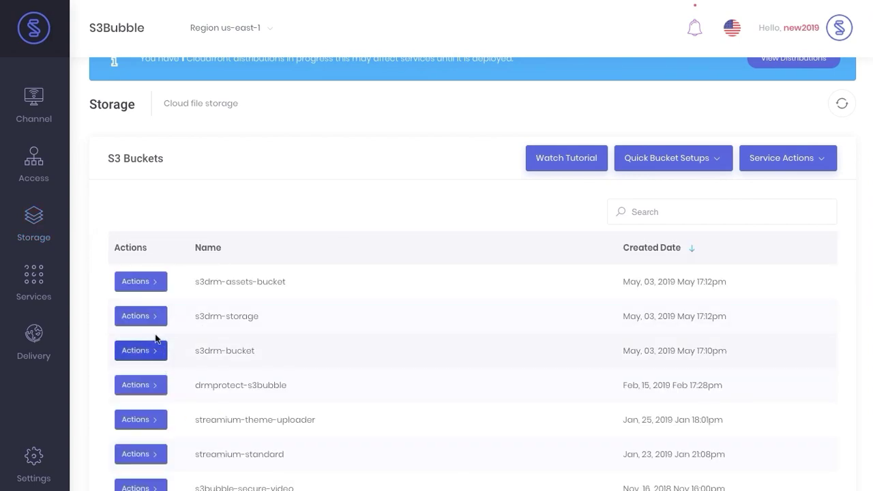
pyautogui.click(154, 282)
pyautogui.click(215, 302)
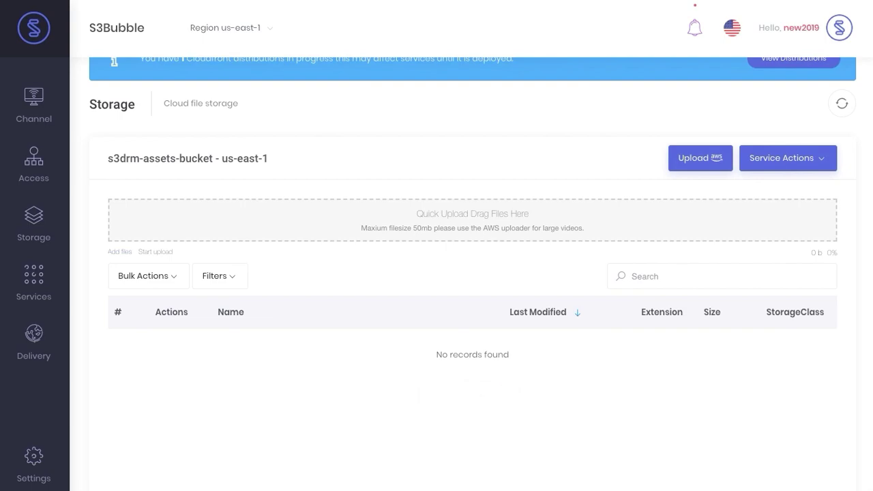
pyautogui.moveTo(0, 318); pyautogui.dragTo(368, 218)
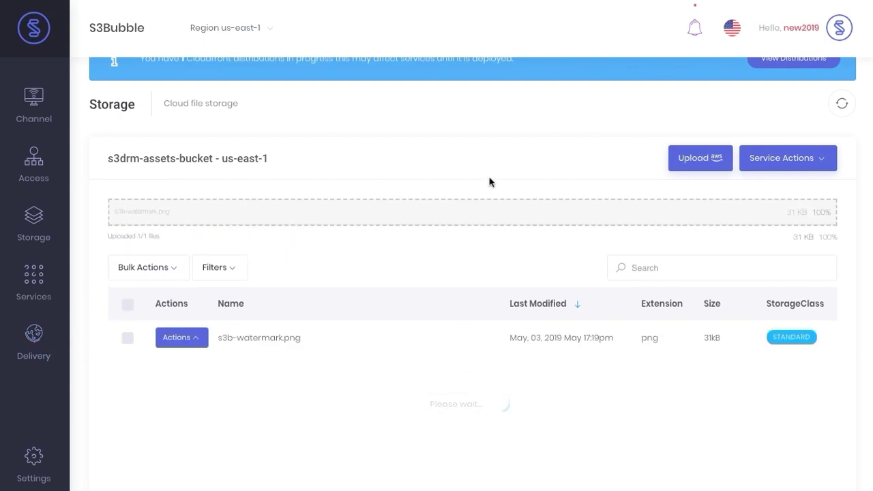
# Step: Copy the watermark's file path and return to the bucket list at s3drm-storage
pyautogui.click(271, 339)
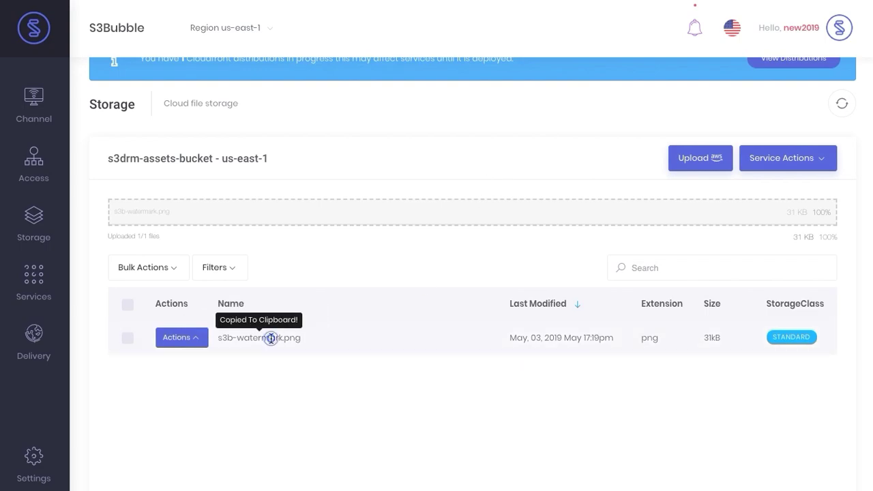
pyautogui.moveTo(34, 230)
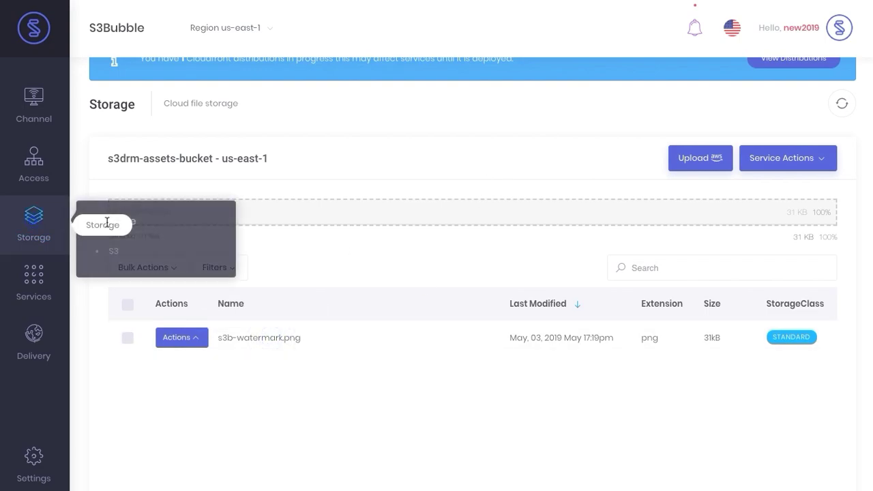
pyautogui.click(131, 256)
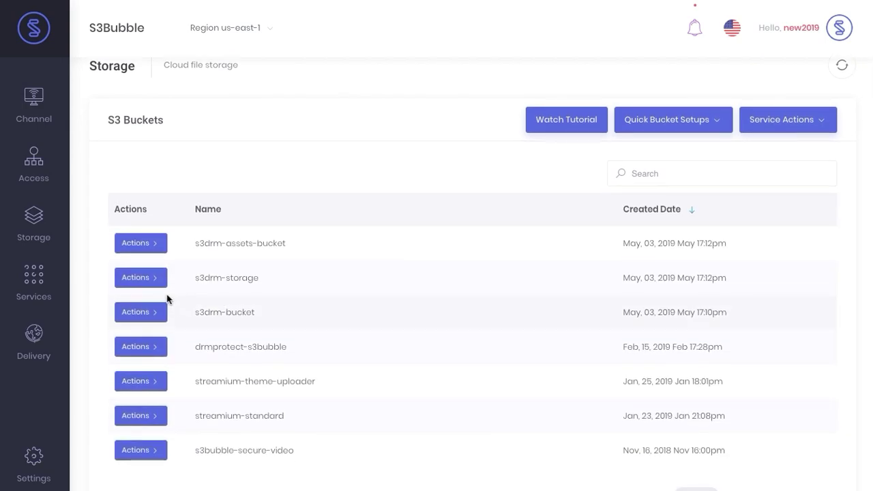
pyautogui.click(155, 280)
# Step: Start a MediaConvert encoding job for ploey-clip-1_h1080p.mov using the System-Ott_Hls_Ts_Avc_Aac template
pyautogui.click(198, 297)
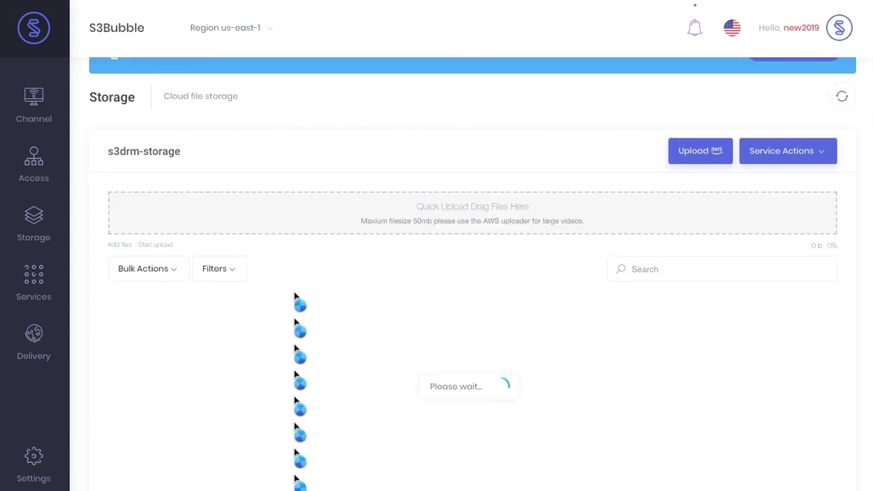
pyautogui.click(170, 399)
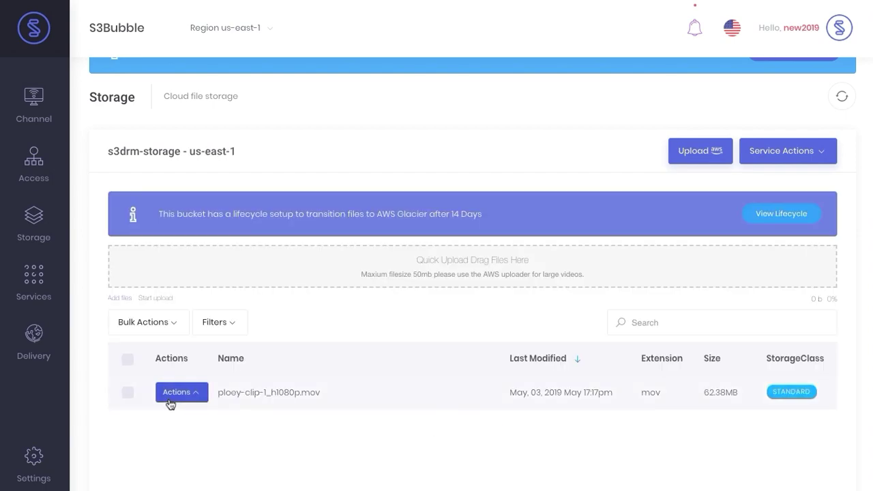
pyautogui.scroll(-2, 225, 385)
pyautogui.click(238, 423)
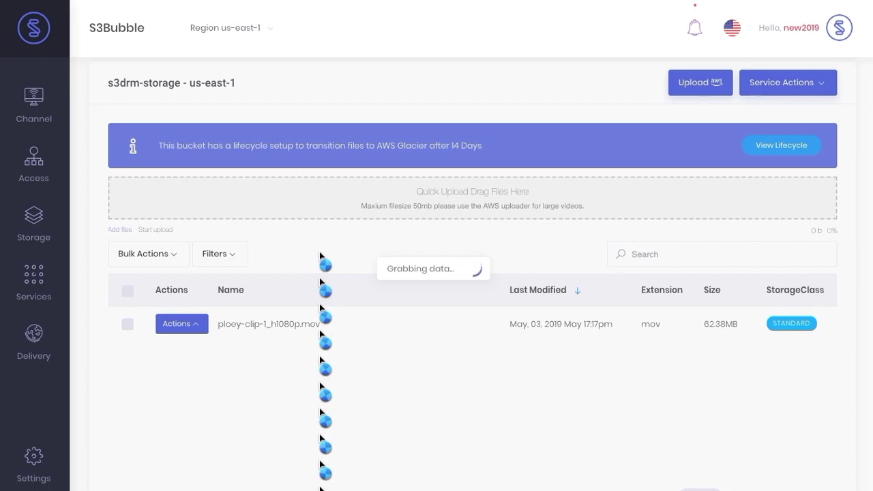
pyautogui.scroll(-3, 318, 255)
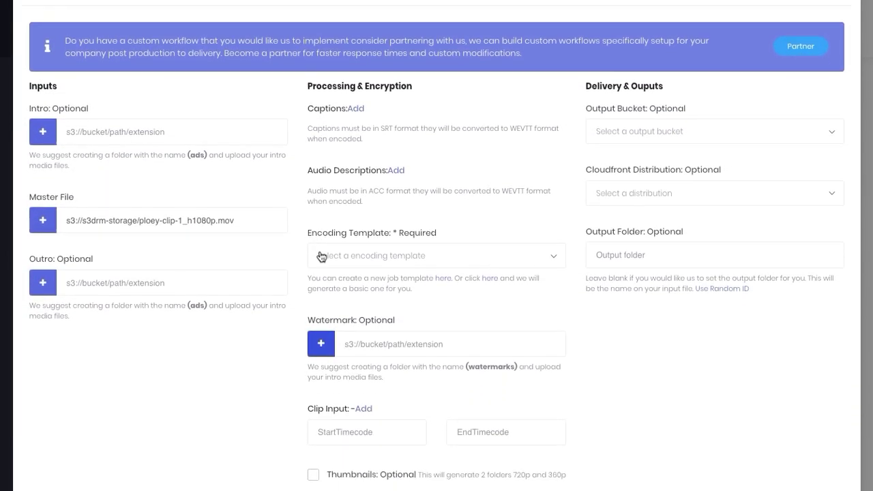
pyautogui.click(367, 224)
pyautogui.scroll(-3, 440, 289)
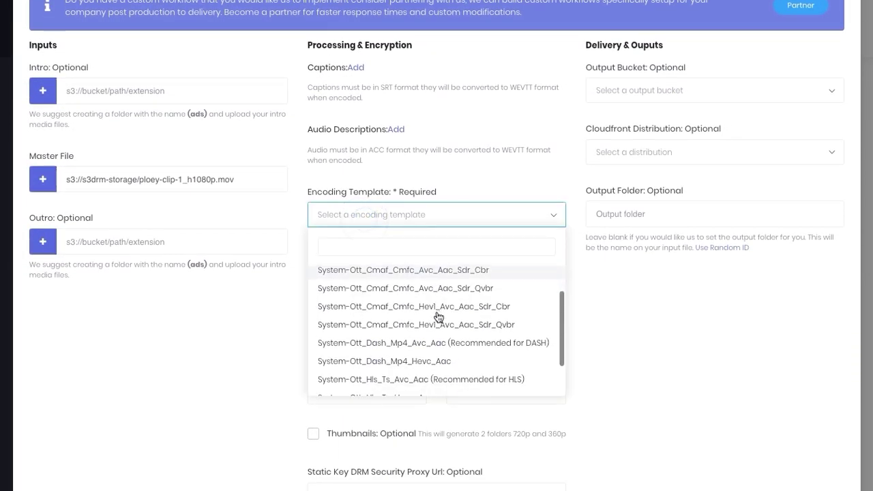
pyautogui.click(442, 374)
# Step: Paste the s3b-watermark.png path as the job's watermark and enable thumbnails
pyautogui.click(379, 303)
pyautogui.hotkey('ctrl', 'v')
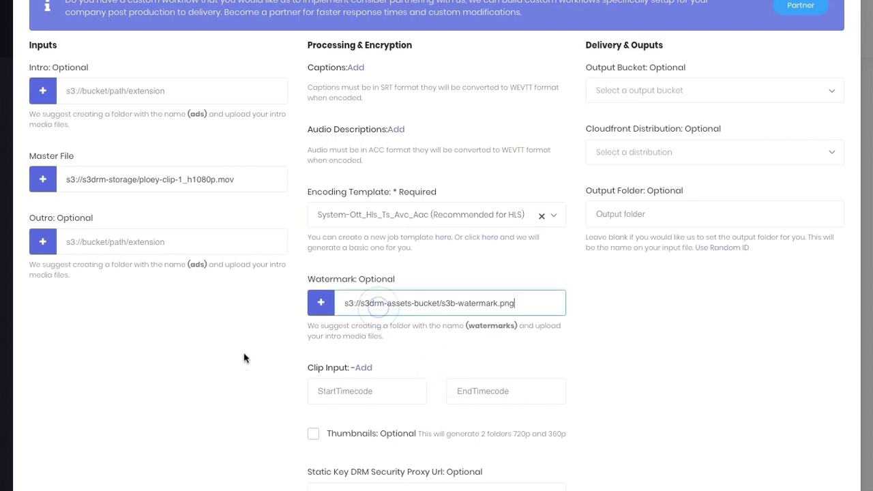
pyautogui.click(238, 352)
pyautogui.scroll(-1, 239, 351)
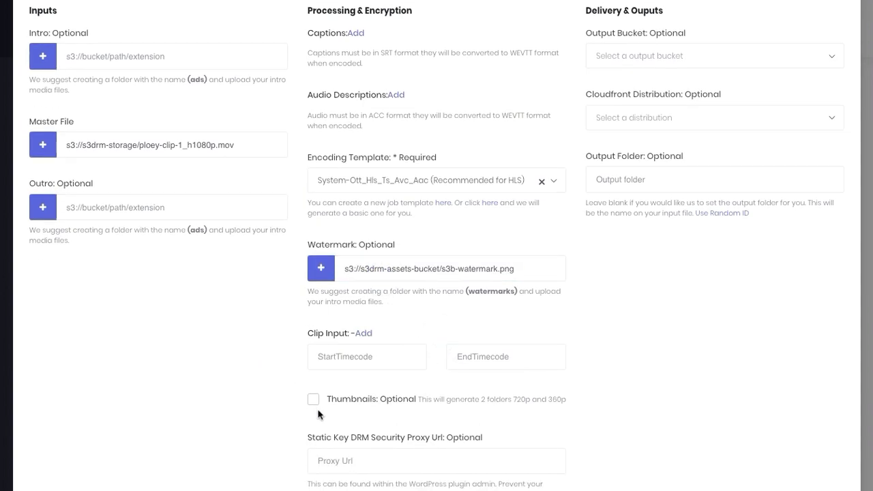
pyautogui.click(313, 400)
pyautogui.scroll(-1, 259, 385)
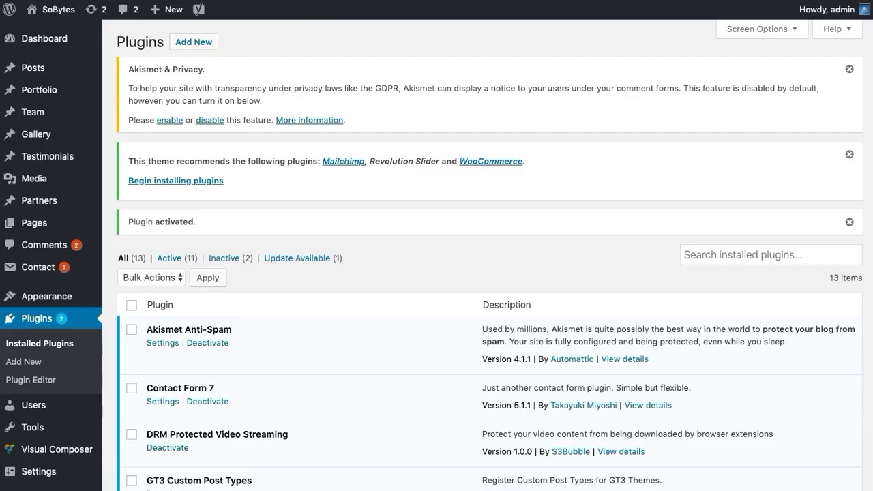
# Step: Title the new post 'Secure', add a DRM Video block and select its proxy URL
pyautogui.moveTo(42, 75)
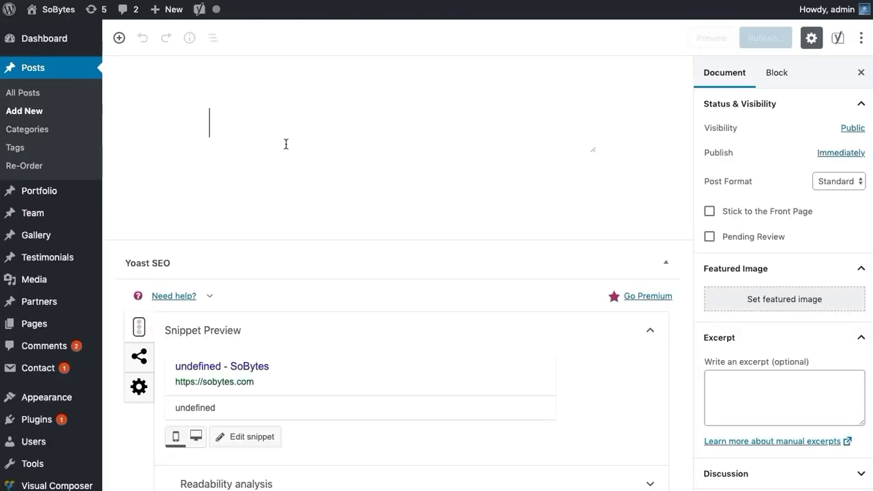
pyautogui.click(263, 124)
pyautogui.write('Secure')
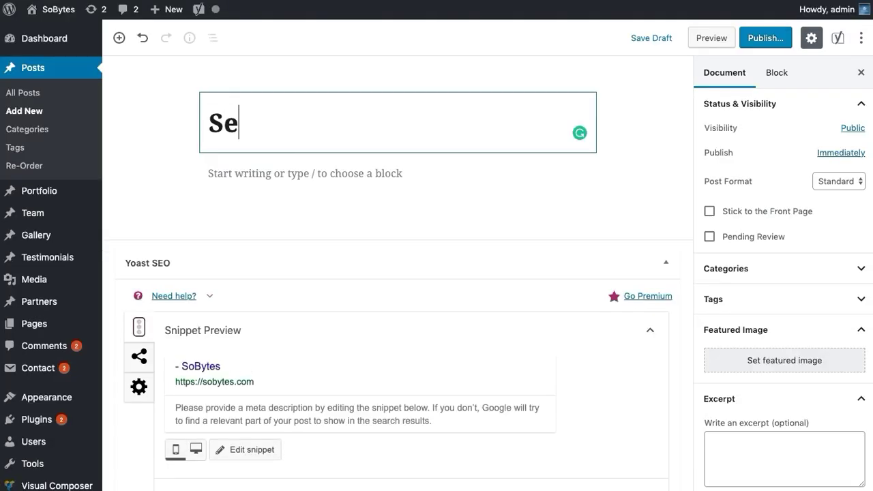
pyautogui.click(179, 173)
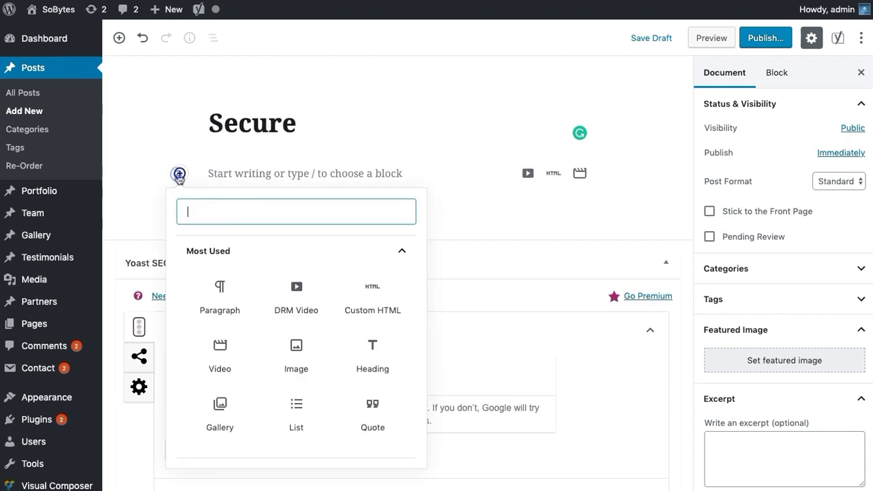
pyautogui.click(297, 291)
pyautogui.moveTo(293, 331); pyautogui.dragTo(510, 346)
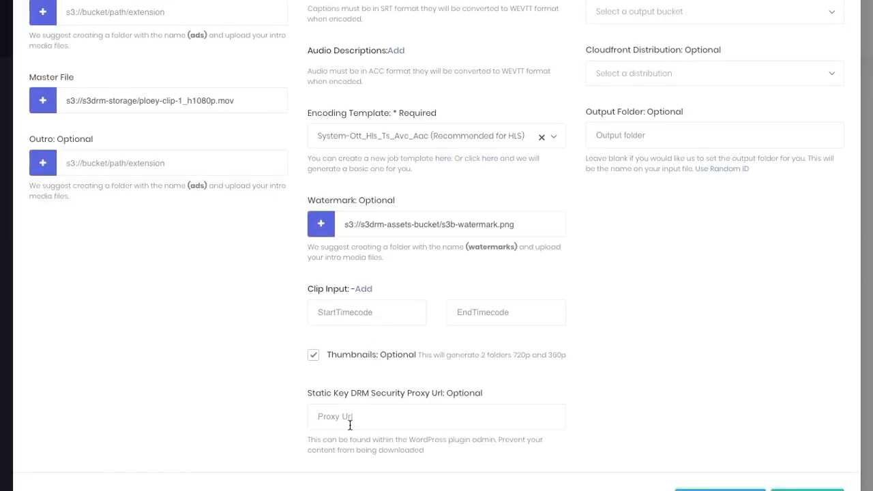
# Step: Paste the WordPress proxy URL into the job and choose s3drm-bucket as output bucket
pyautogui.click(347, 419)
pyautogui.hotkey('ctrl', 'v')
pyautogui.scroll(3, 653, 367)
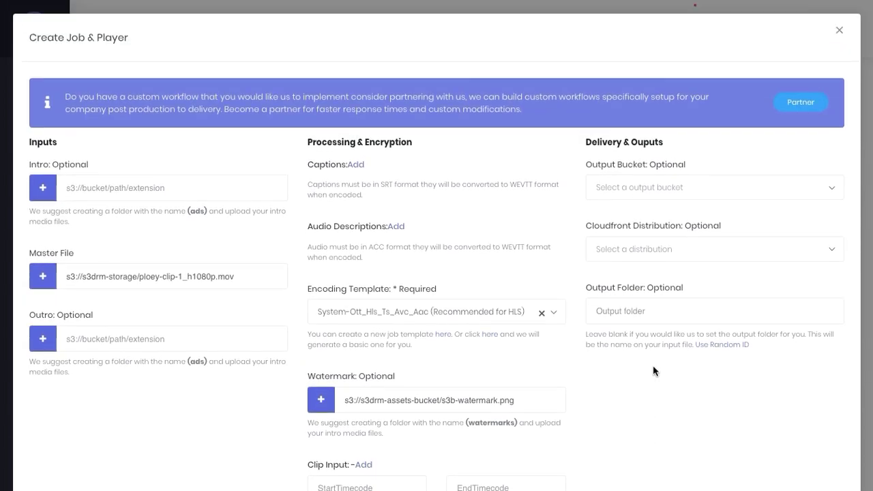
pyautogui.click(670, 190)
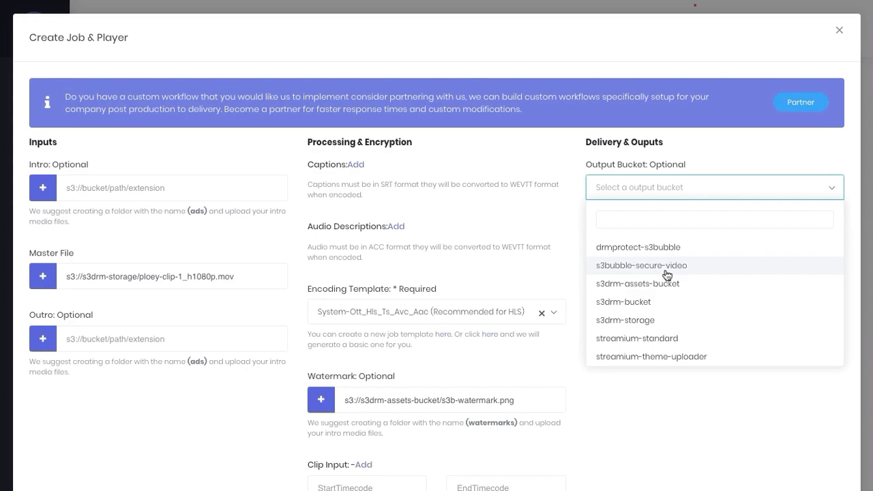
pyautogui.click(667, 302)
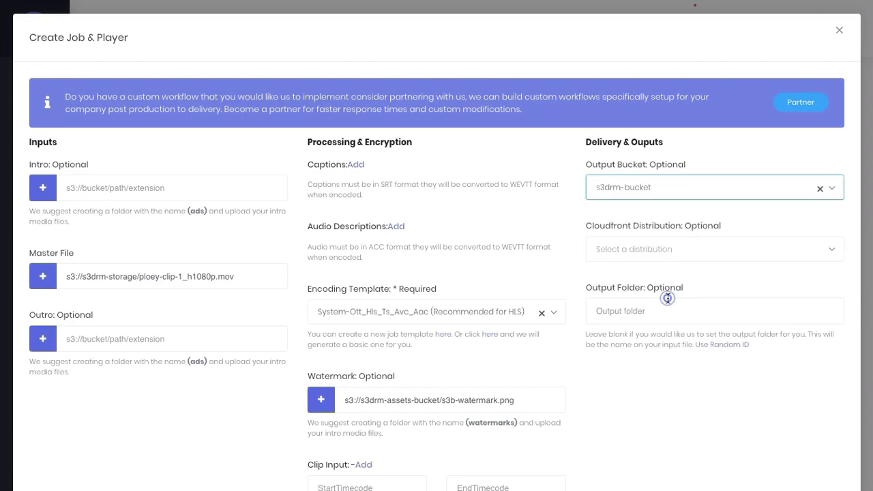
# Step: Select the CloudFront distribution, generate a random output folder ID and create the job
pyautogui.click(617, 247)
pyautogui.click(663, 310)
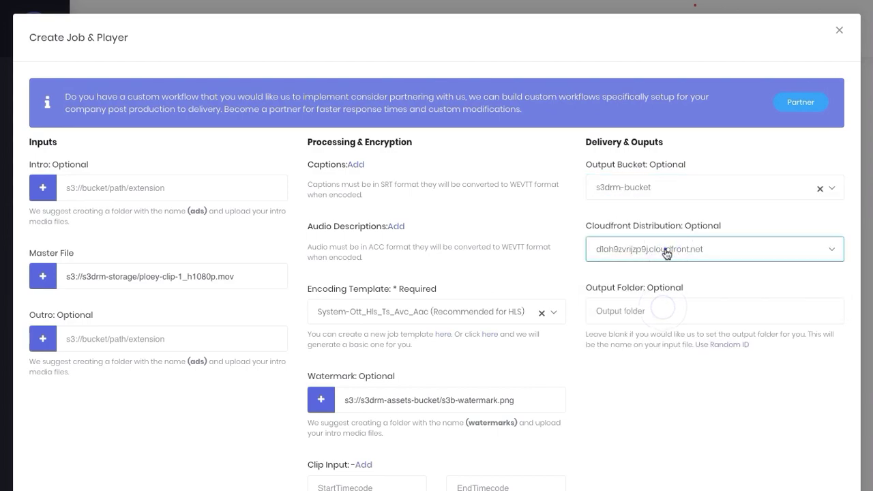
pyautogui.click(666, 250)
pyautogui.click(644, 309)
pyautogui.scroll(-1, 585, 249)
pyautogui.click(716, 311)
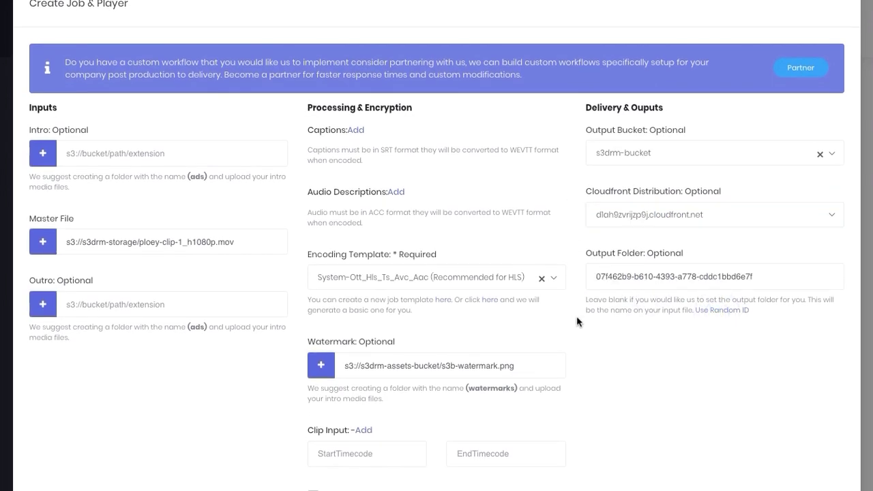
pyautogui.scroll(-5, 576, 316)
pyautogui.click(833, 471)
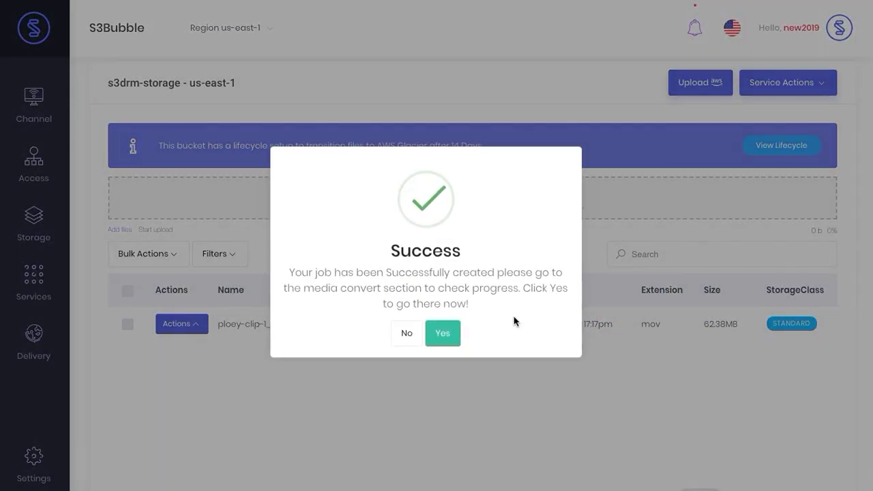
# Step: Copy the finished job's player code pqxs2v from the MediaConvert Jobs list
pyautogui.click(452, 342)
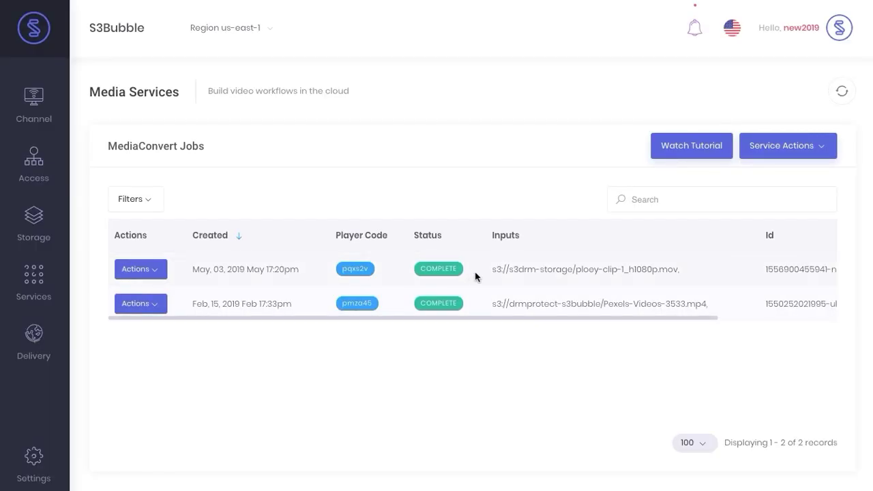
pyautogui.click(360, 271)
pyautogui.click(360, 270)
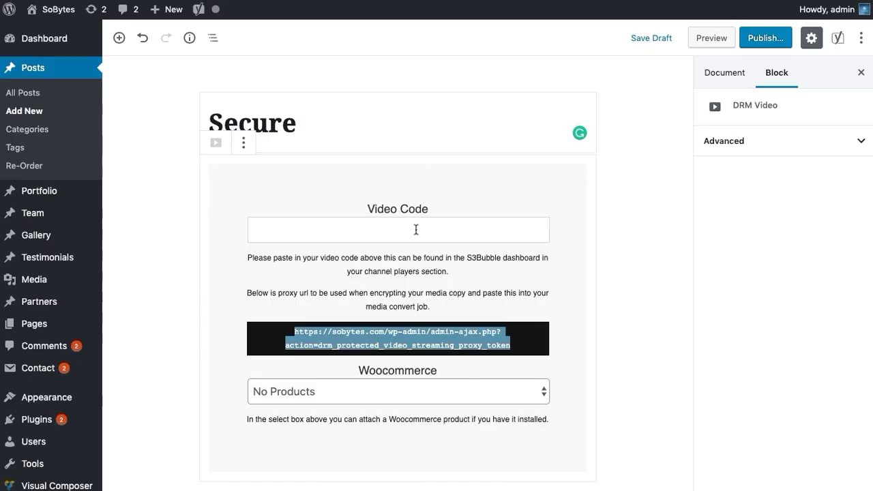
# Step: Paste pqxs2v into the DRM Video block's Video Code and publish the Secure post
pyautogui.click(409, 230)
pyautogui.press('super+v')
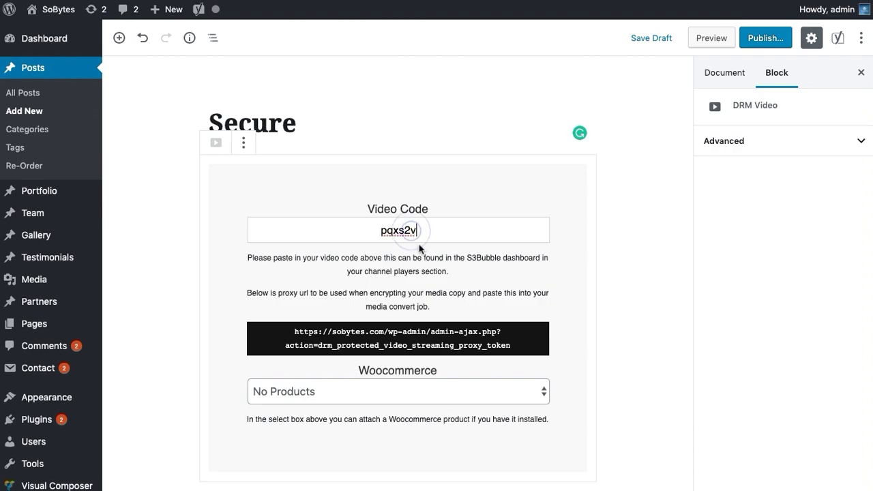
pyautogui.click(764, 41)
pyautogui.click(785, 38)
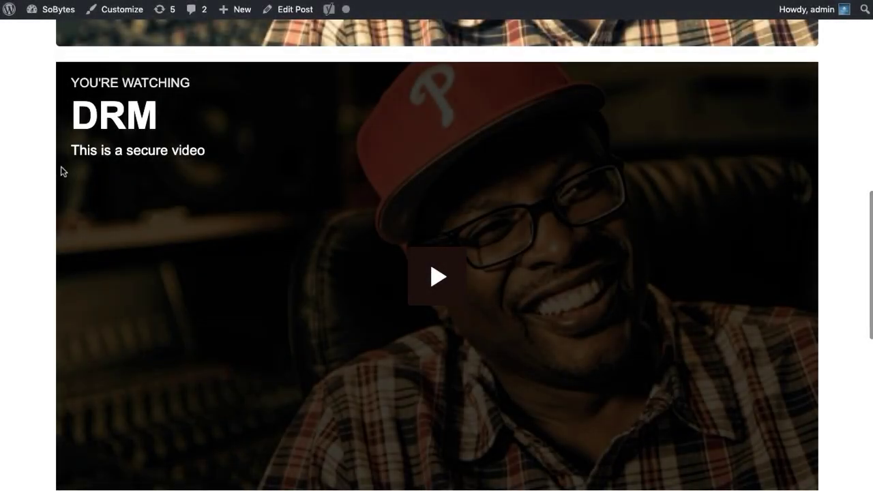
pyautogui.scroll(-1, 60, 171)
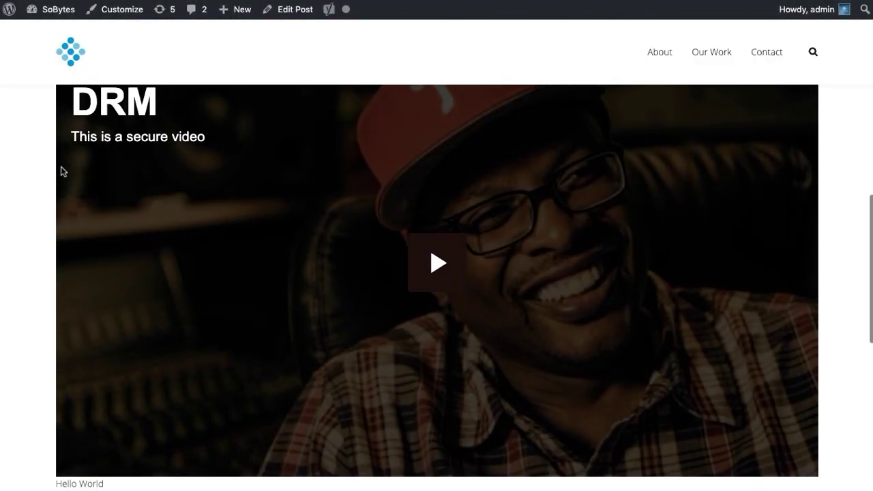
pyautogui.scroll(2, 369, 327)
pyautogui.click(455, 298)
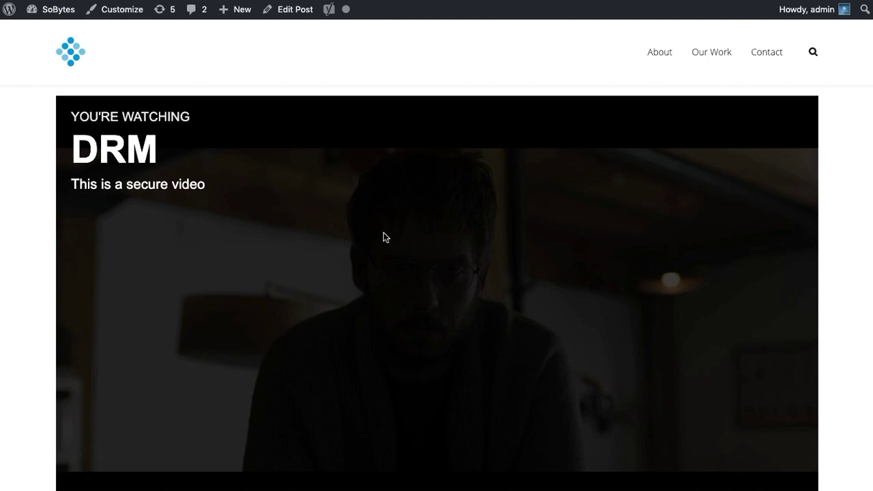
pyautogui.click(414, 113)
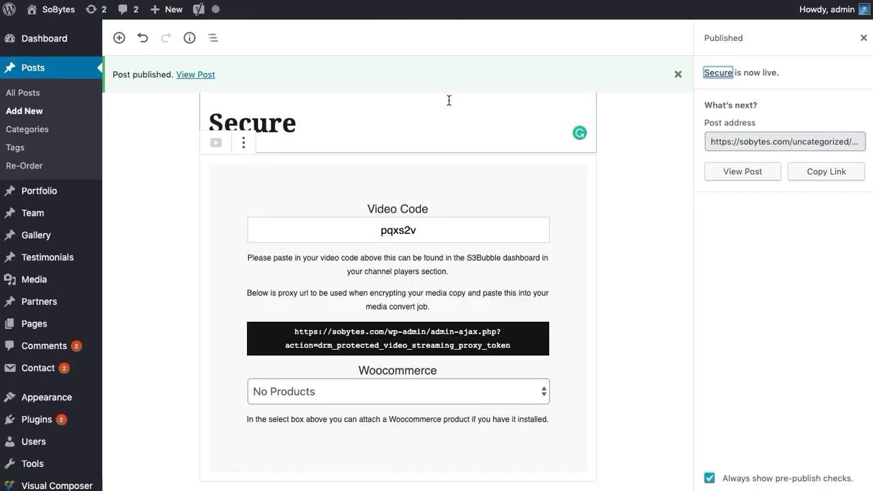
# Step: Search Add Plugins for WooCommerce, install it and activate it
pyautogui.click(37, 419)
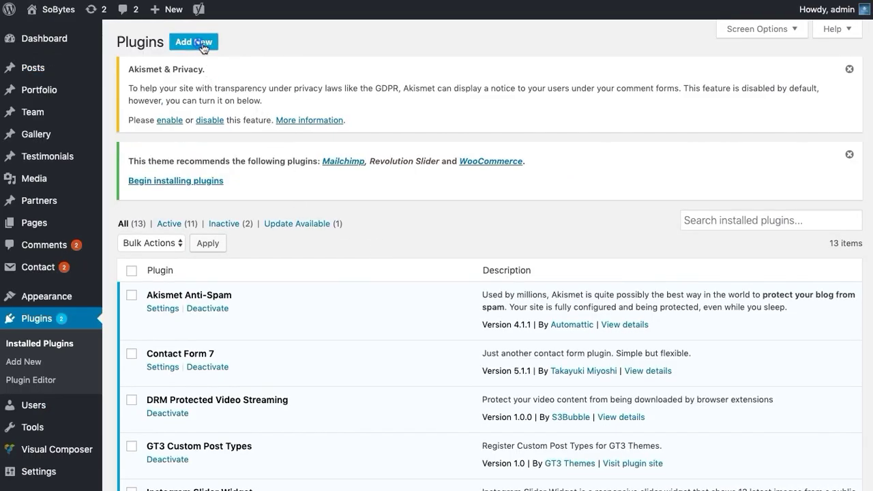
pyautogui.click(201, 43)
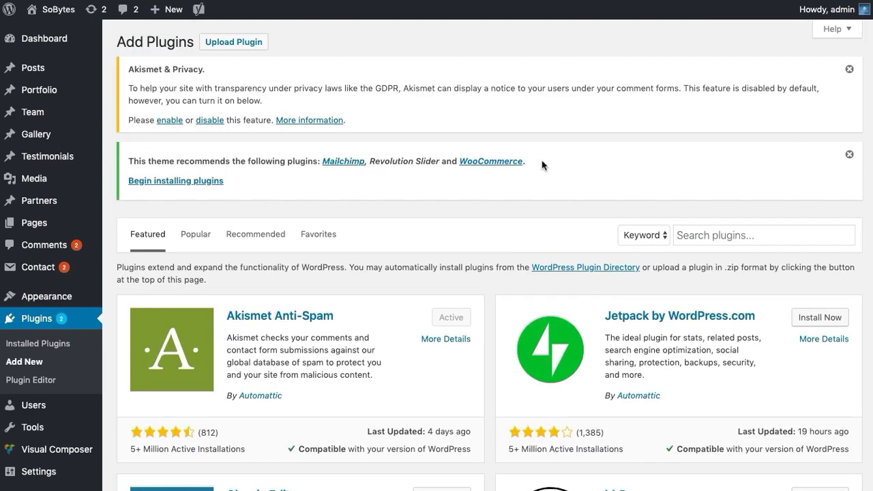
pyautogui.doubleClick(537, 161)
pyautogui.press('super+c')
pyautogui.click(705, 237)
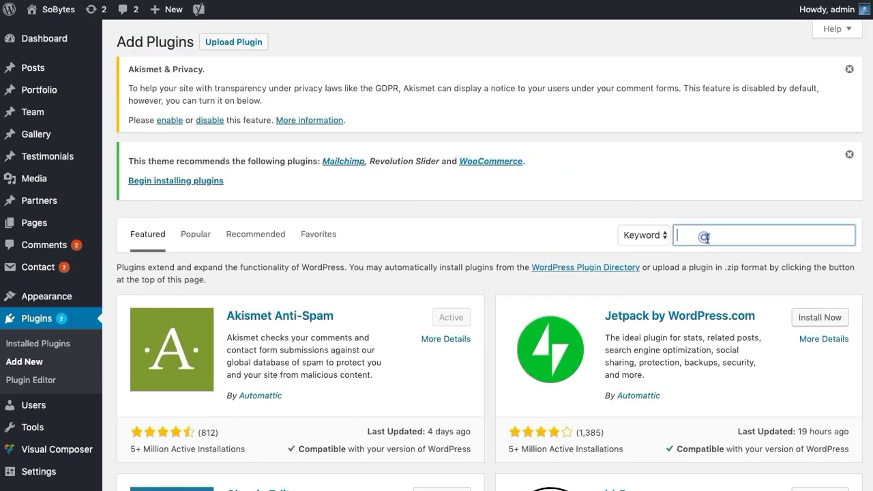
pyautogui.press('super+v')
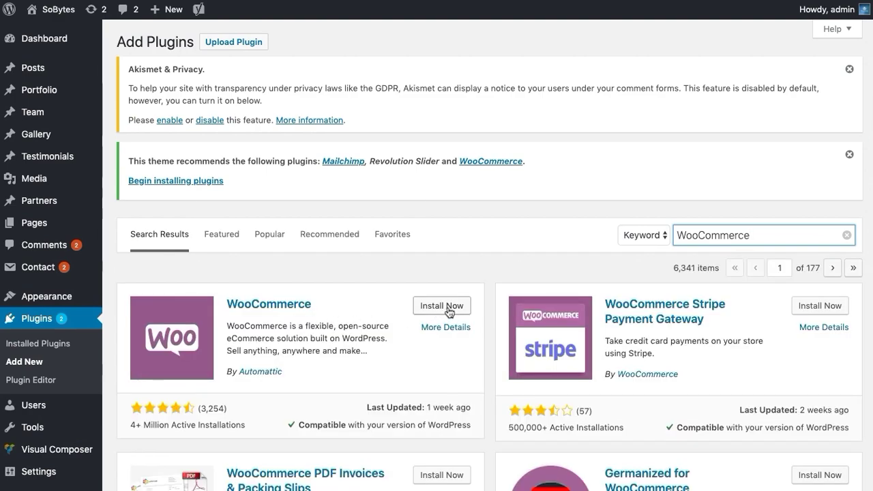
pyautogui.click(442, 306)
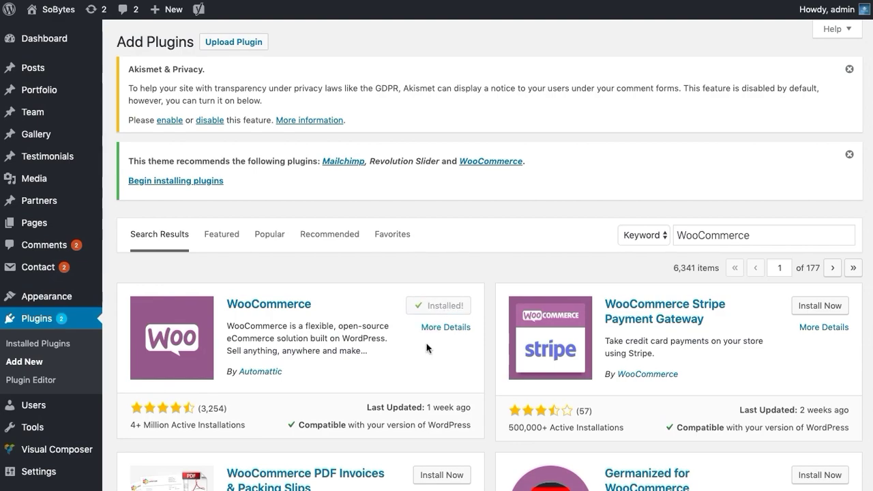
pyautogui.click(448, 308)
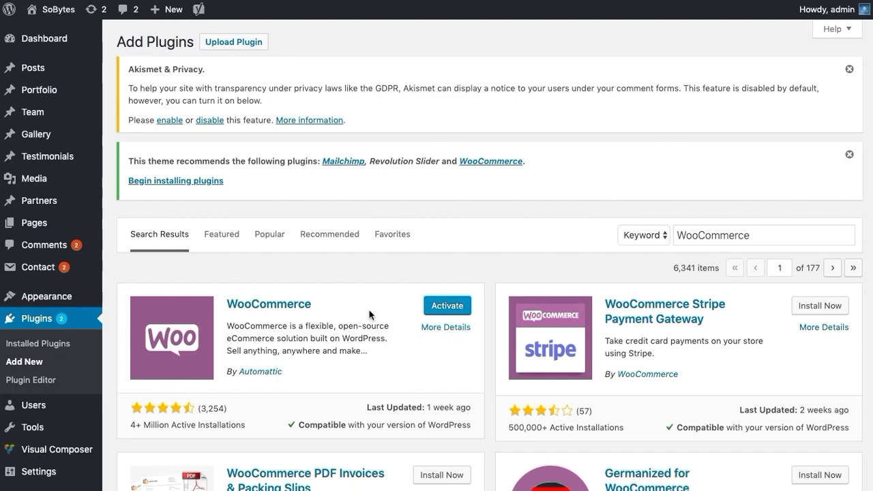
pyautogui.scroll(-3, 383, 282)
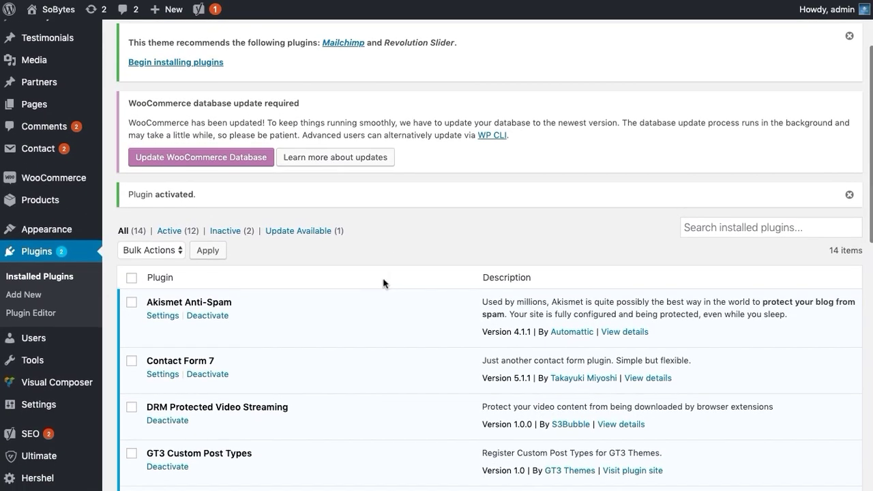
pyautogui.scroll(-2, 383, 283)
pyautogui.scroll(3, 386, 281)
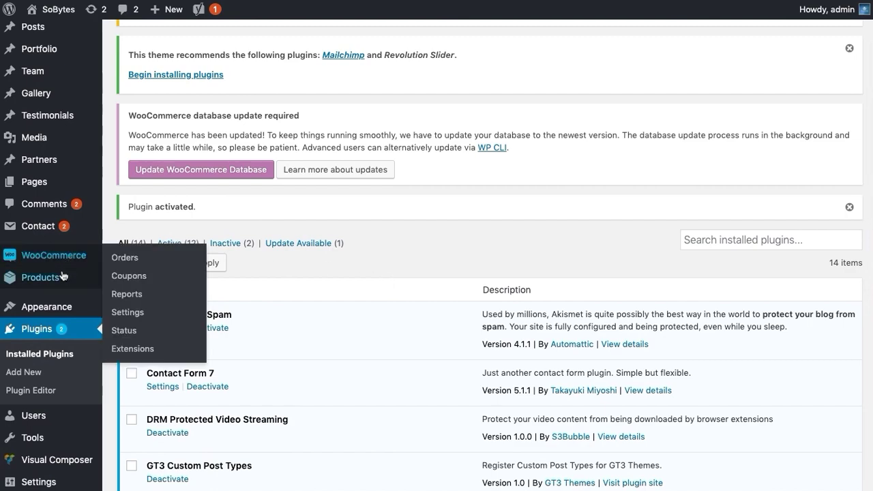
pyautogui.moveTo(62, 276)
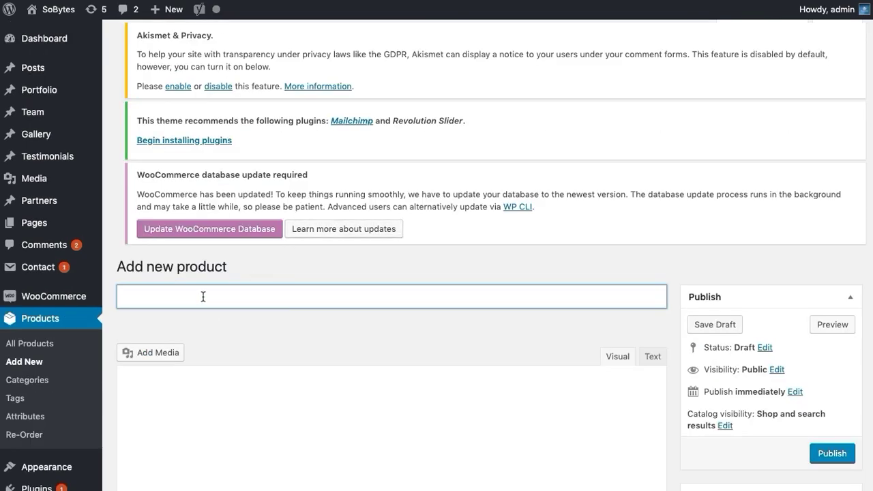
# Step: Create a new product titled 'Marketing Video' described 'Please pay to view'
pyautogui.click(203, 296)
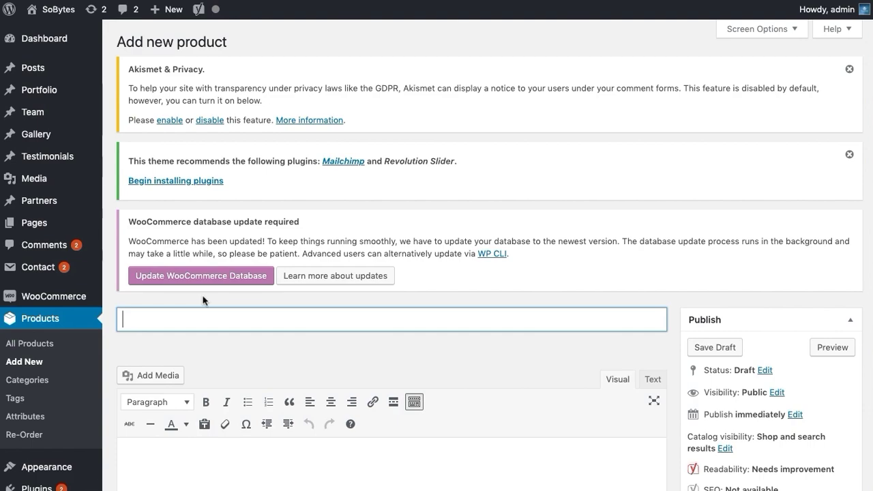
pyautogui.write('Market')
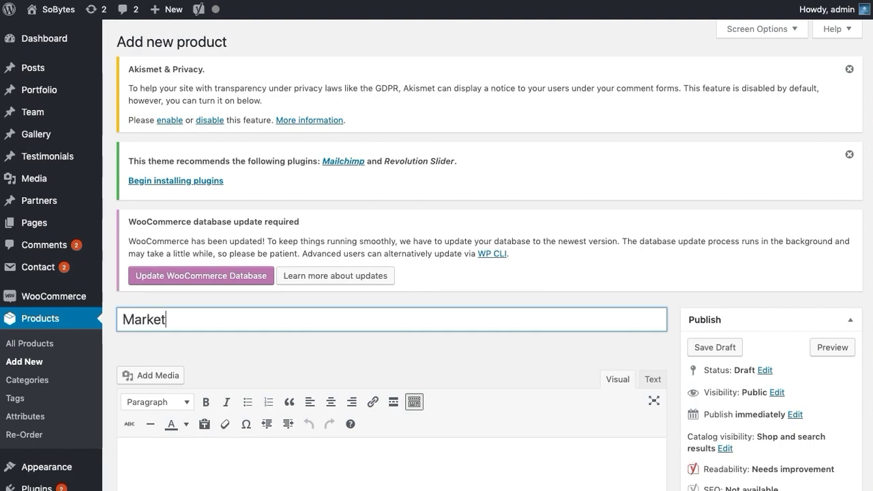
pyautogui.write('ing Video')
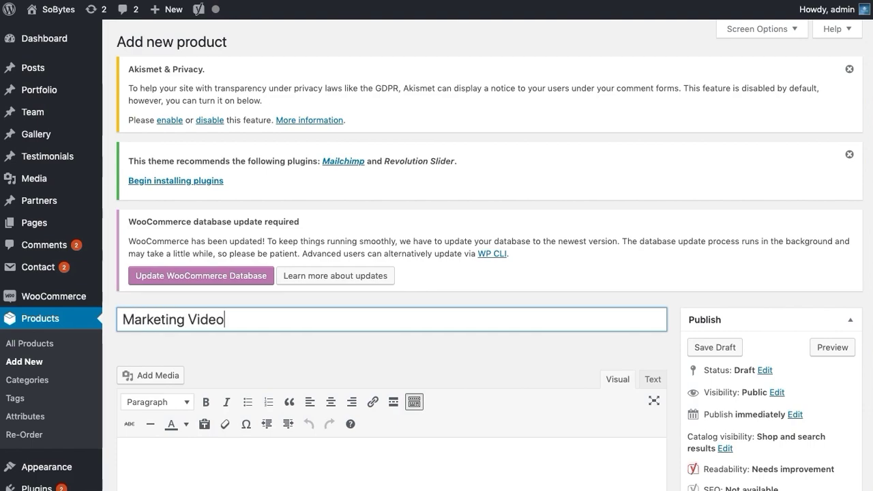
pyautogui.scroll(-3, 304, 295)
pyautogui.click(148, 372)
pyautogui.write('P')
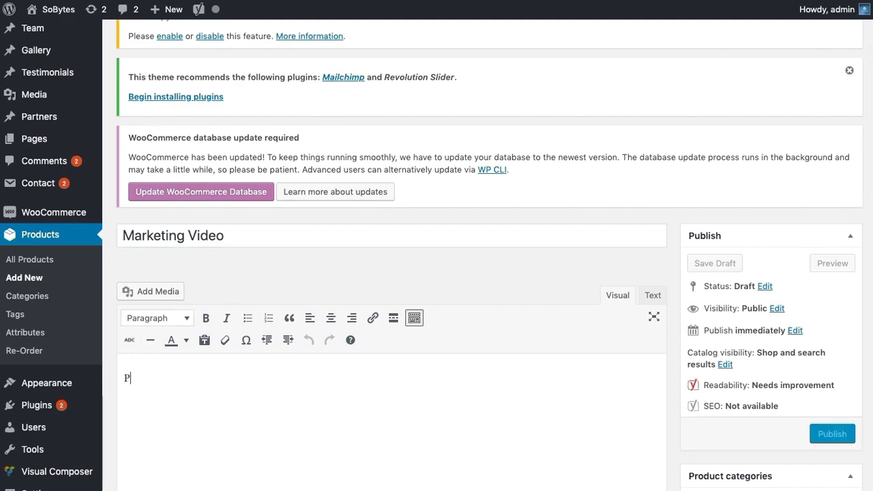
pyautogui.write('lease pay to view')
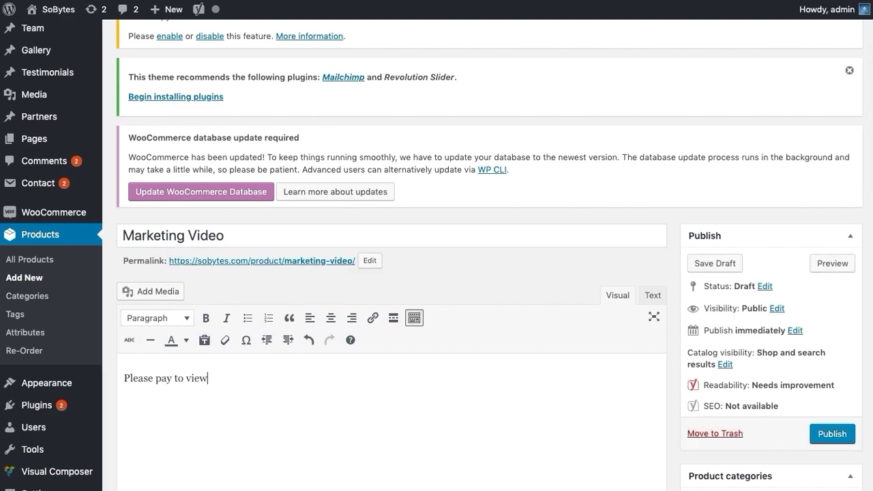
pyautogui.scroll(-15, 177, 364)
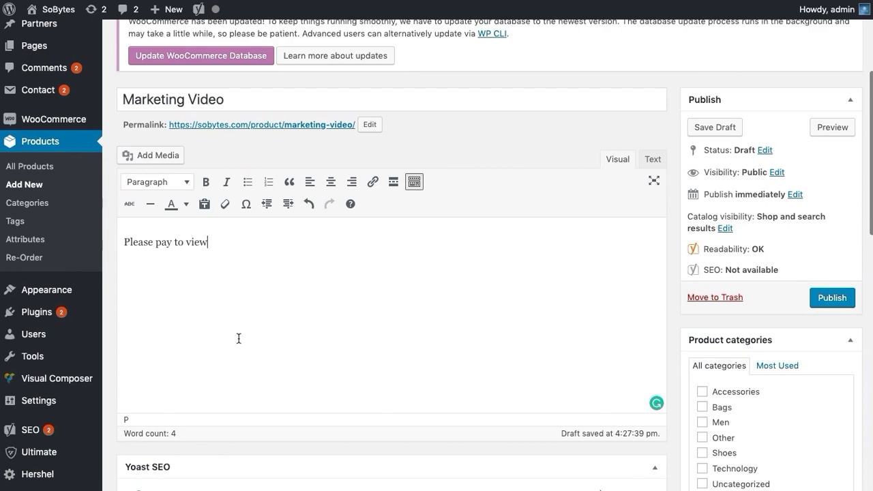
pyautogui.scroll(-8, 239, 342)
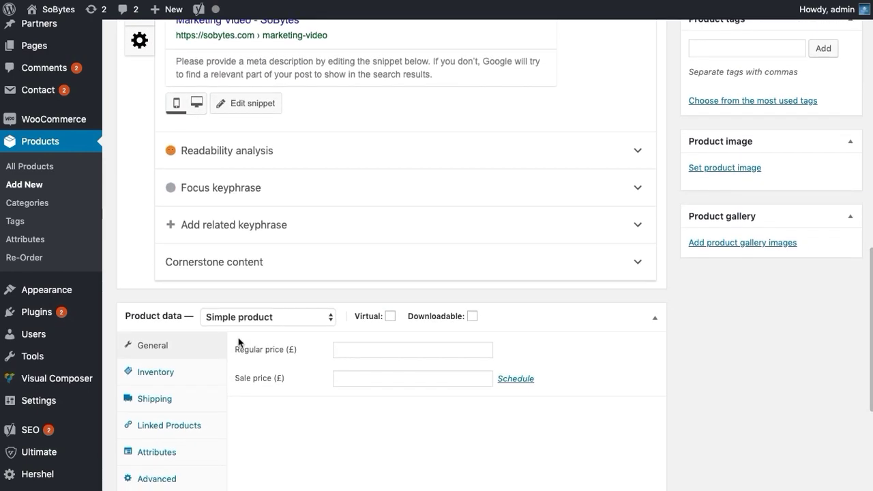
# Step: Set the product's regular price to 59.99
pyautogui.click(357, 274)
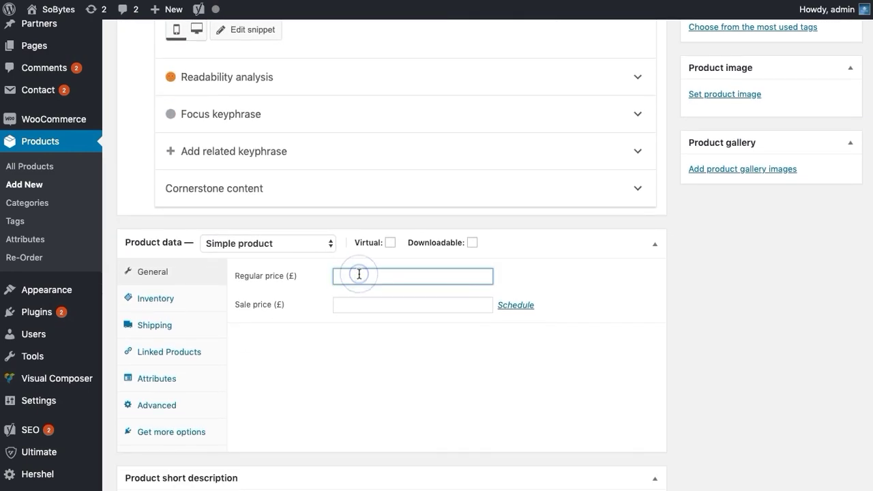
pyautogui.write('59.99')
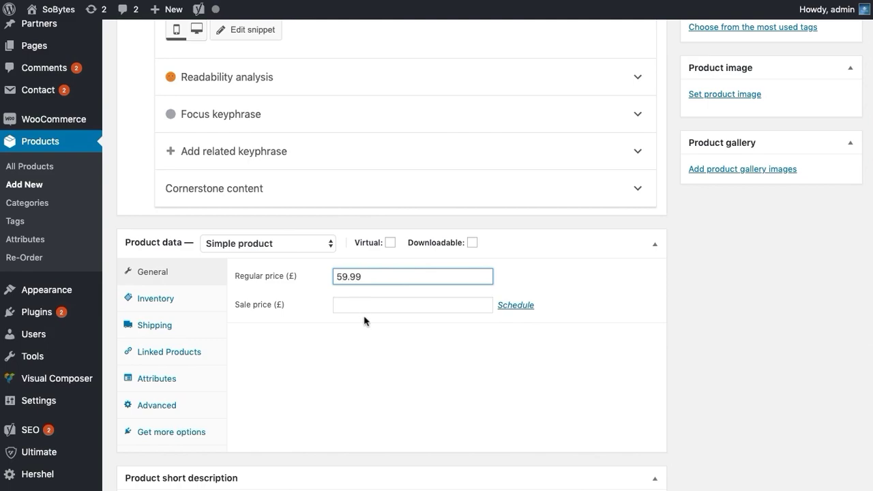
pyautogui.click(363, 341)
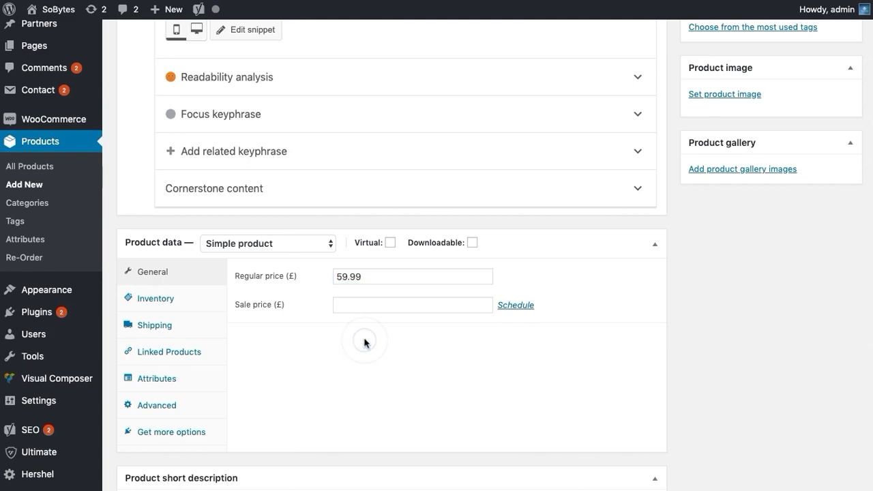
pyautogui.scroll(-1, 365, 341)
pyautogui.scroll(5, 761, 307)
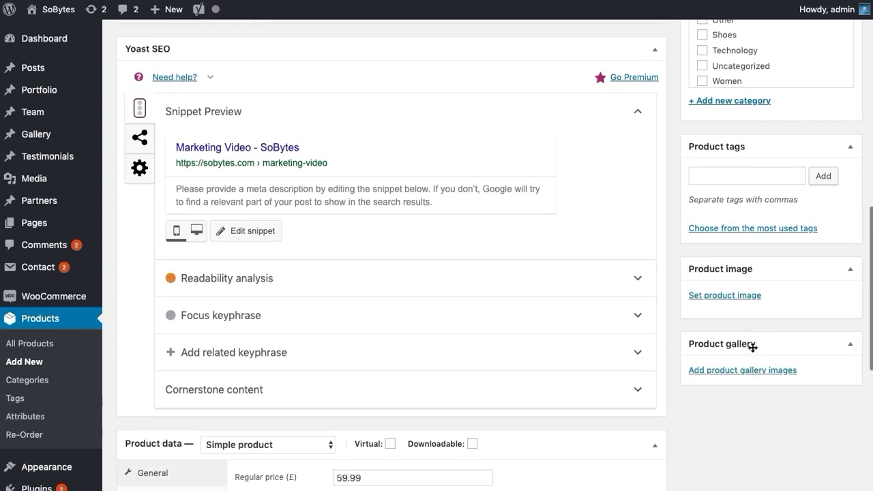
# Step: Set the smiling man photo as product image and publish the product
pyautogui.click(742, 353)
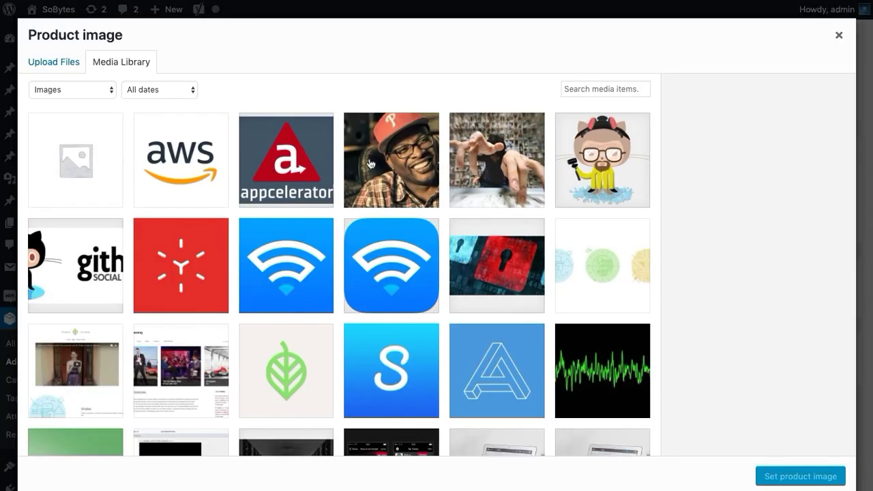
pyautogui.click(414, 157)
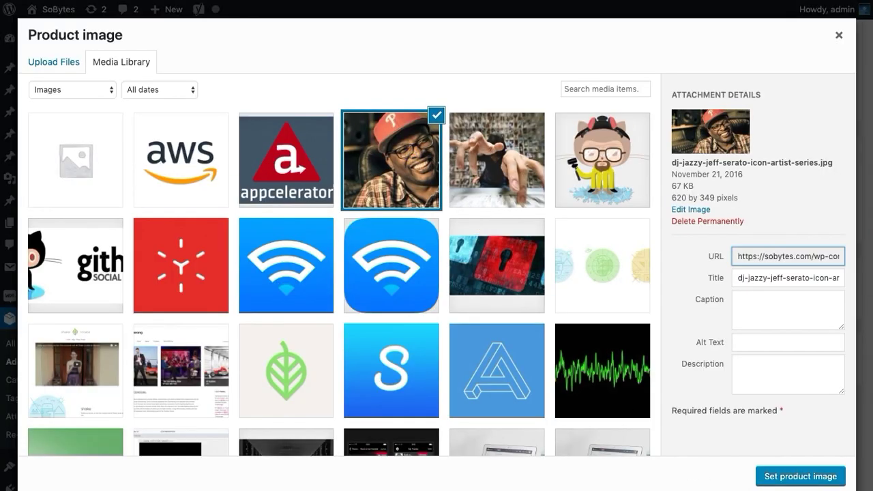
pyautogui.click(790, 475)
pyautogui.scroll(10, 786, 465)
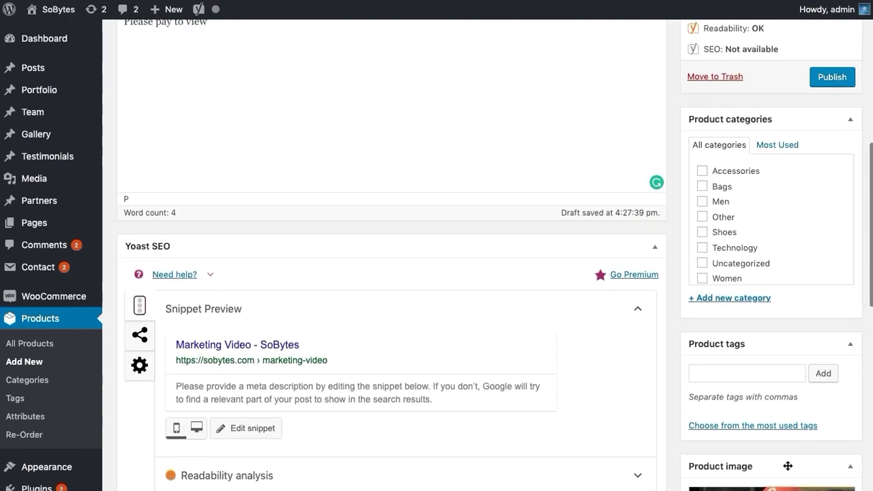
pyautogui.scroll(3, 787, 456)
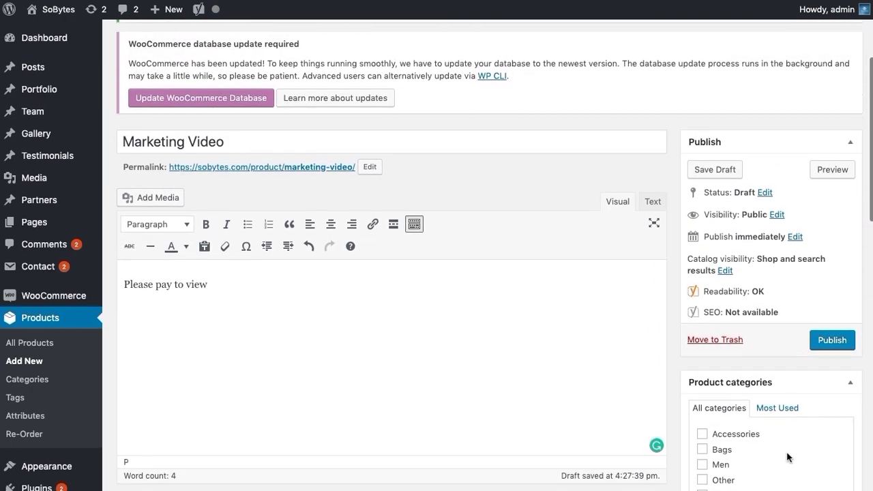
pyautogui.click(837, 341)
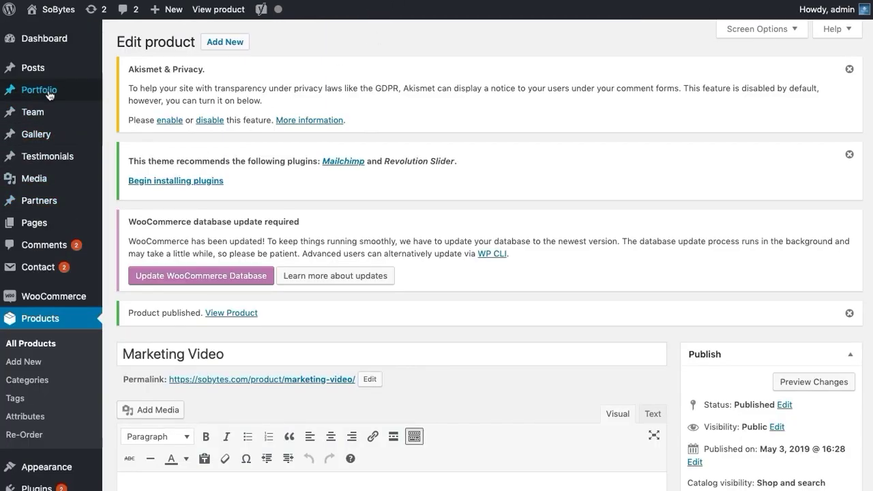
# Step: Choose Marketing Video in the DRM Video block's Woocommerce dropdown and update the post
pyautogui.moveTo(39, 74)
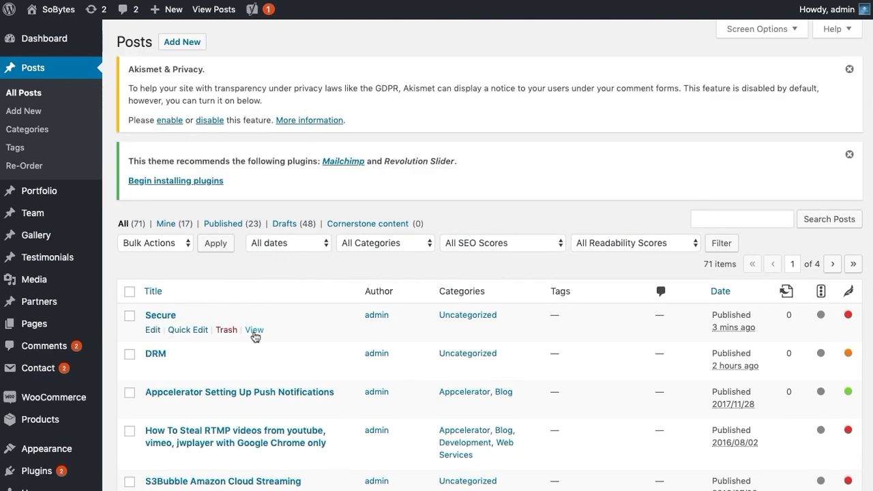
pyautogui.scroll(-1, 253, 331)
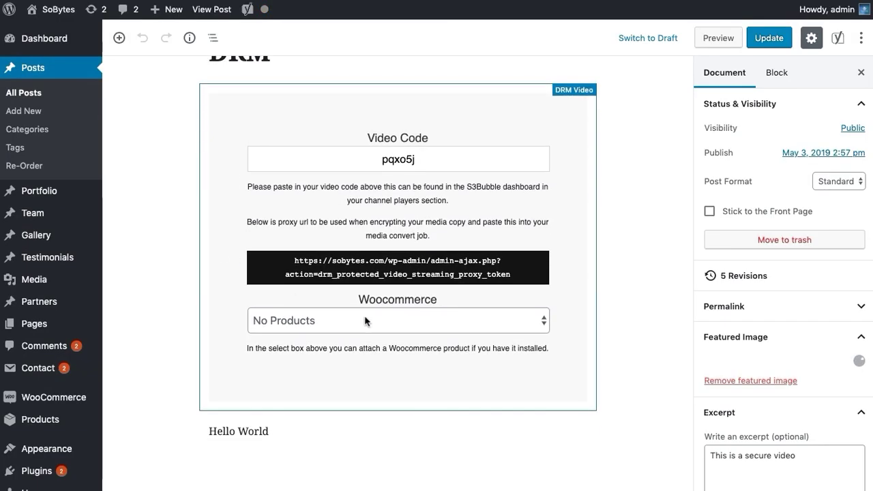
pyautogui.click(364, 318)
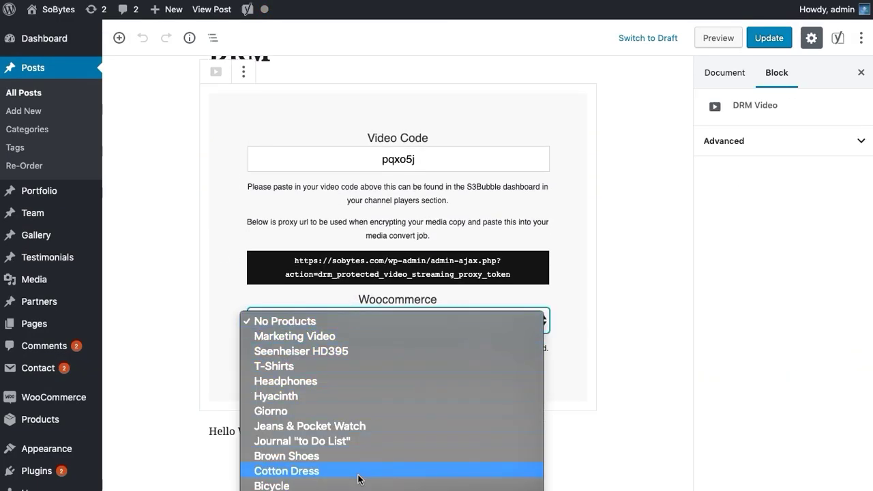
pyautogui.click(355, 338)
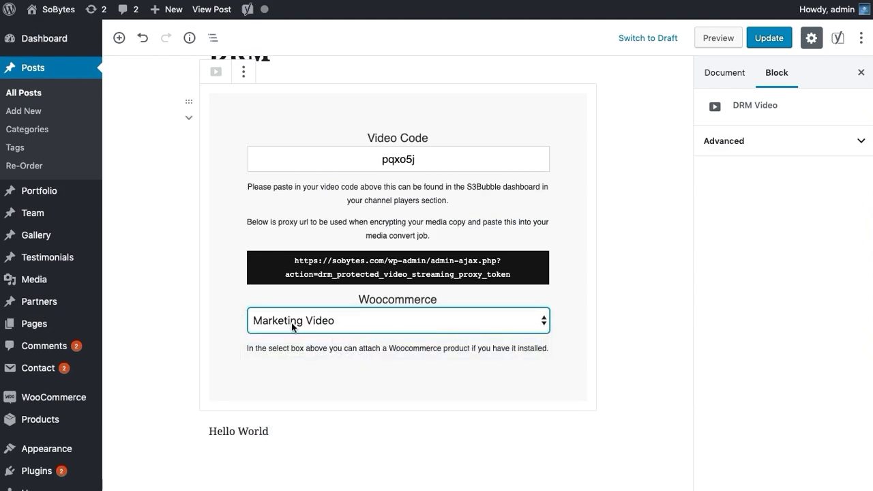
pyautogui.click(769, 38)
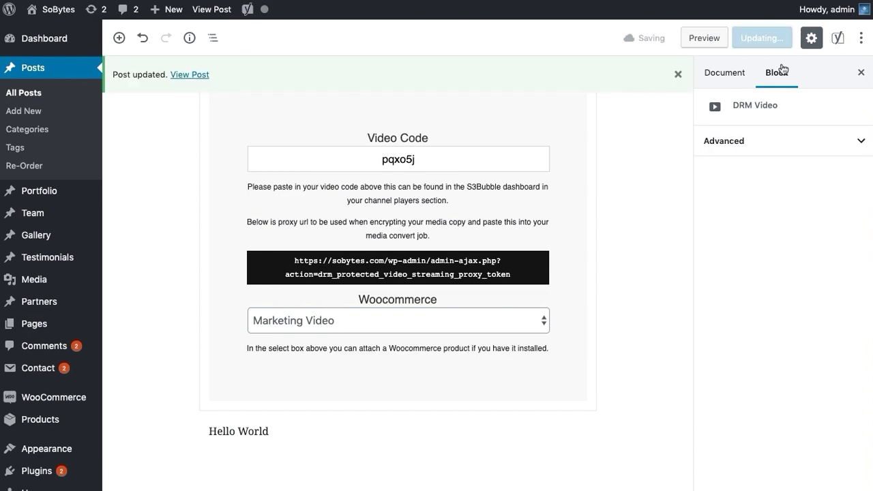
# Step: Check the post's £59.99 purchase overlay, then add Marketing Video to the cart
pyautogui.scroll(2, 654, 236)
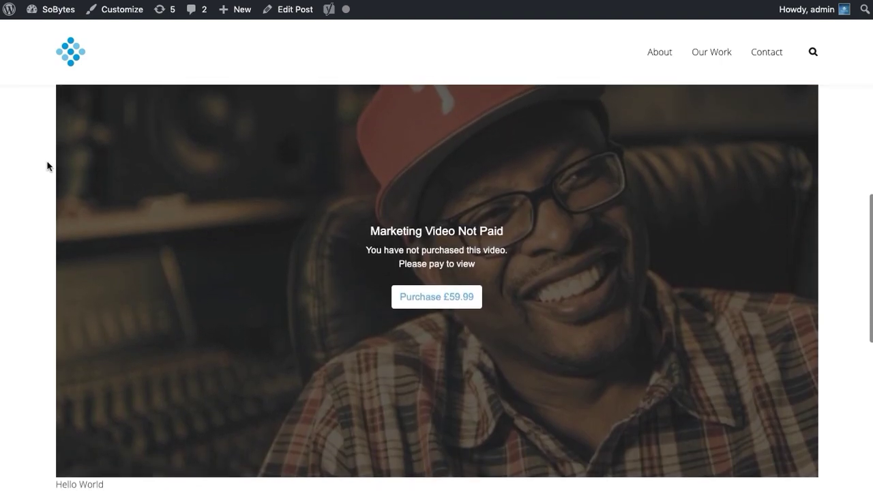
pyautogui.scroll(-1, 47, 165)
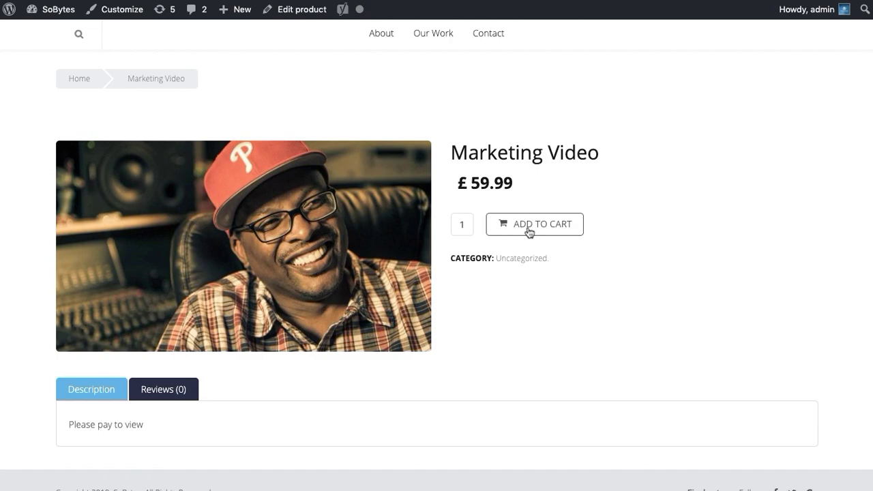
pyautogui.click(531, 232)
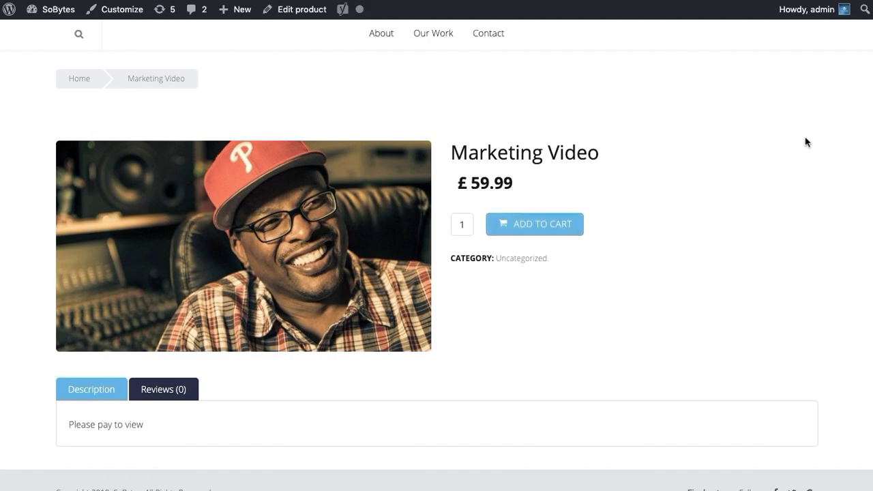